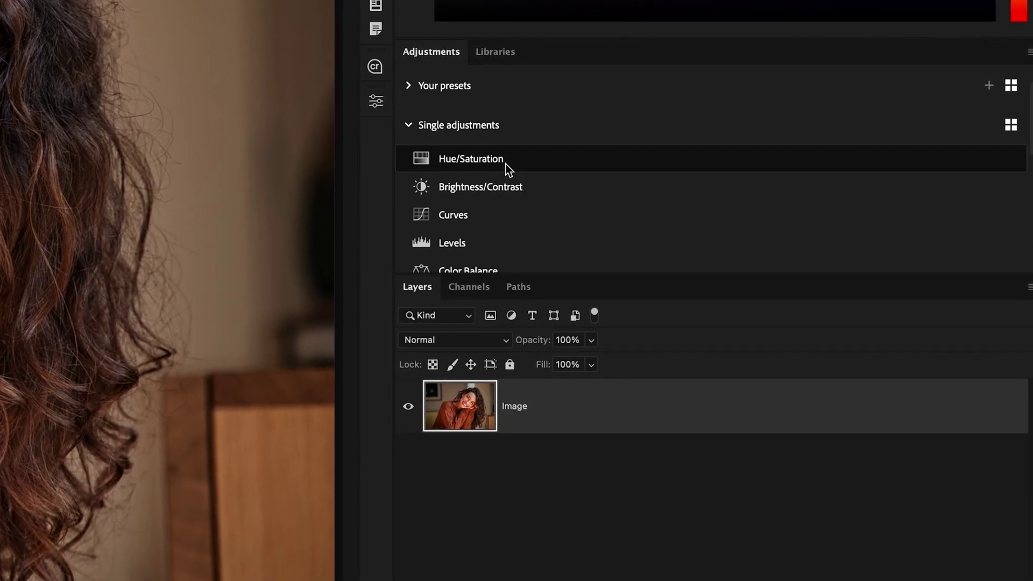
# Recolour the sweater from mustard to magenta with Hue/Saturation, then apply the saved Clothing Mask preset.
pyautogui.click(506, 162)
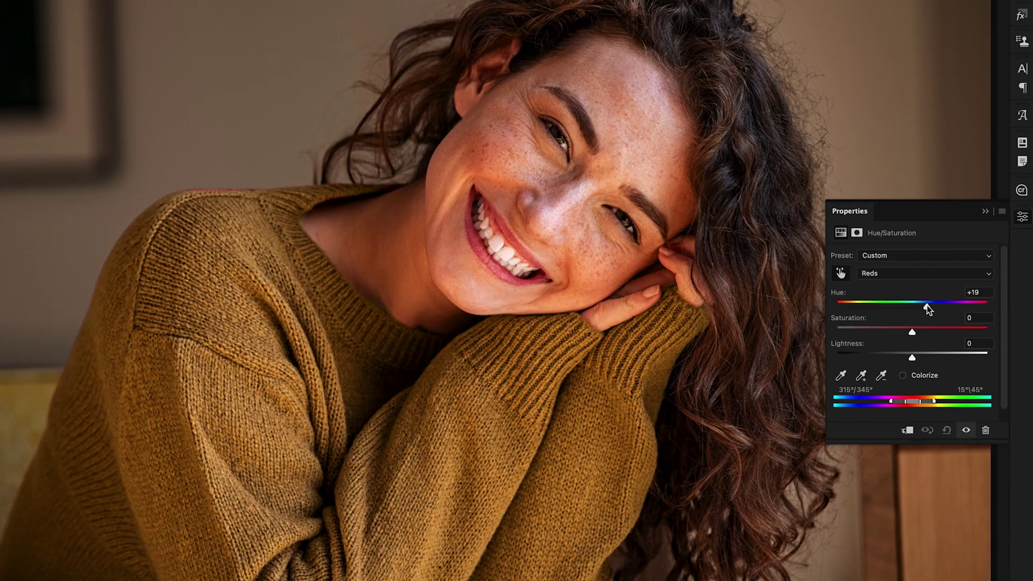
pyautogui.moveTo(928, 309); pyautogui.dragTo(880, 309)
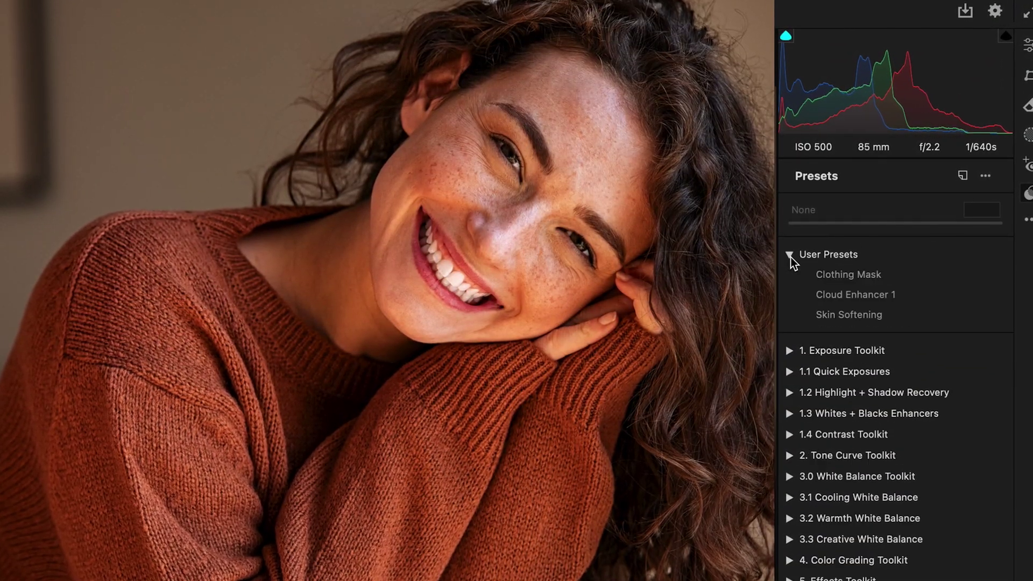
pyautogui.click(858, 273)
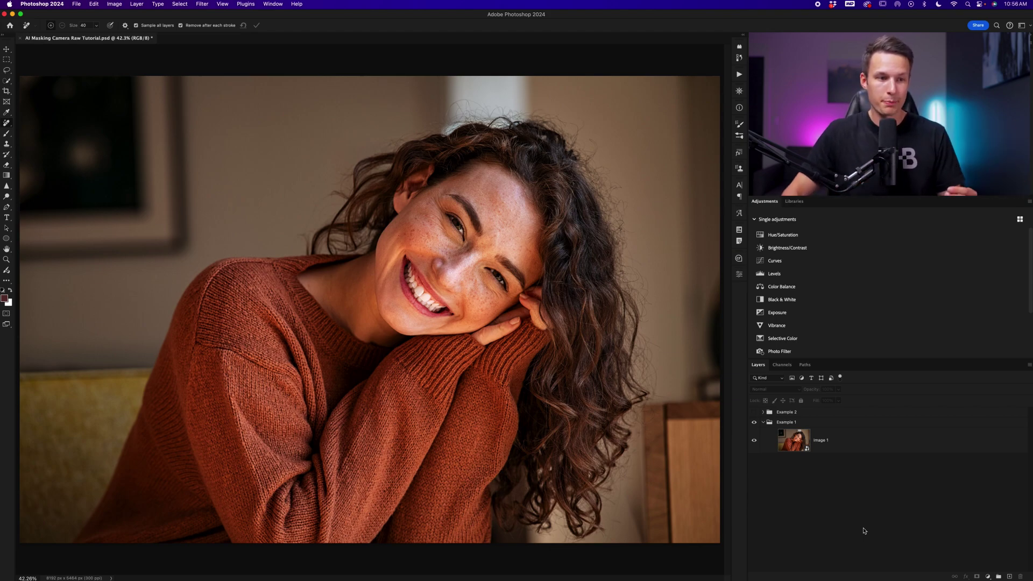
# Select the Image 1 layer and open it in the Camera Raw Filter.
pyautogui.click(830, 436)
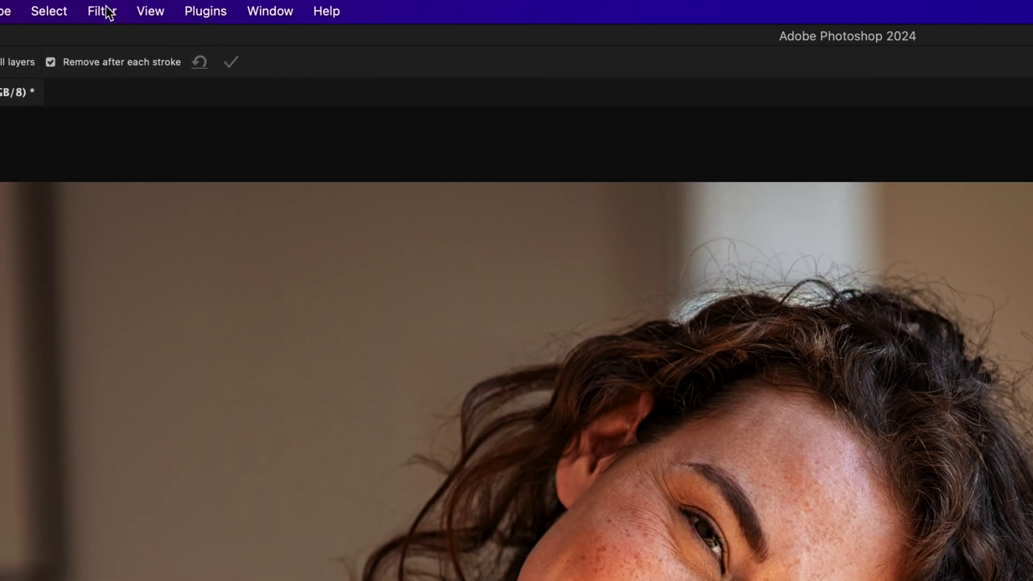
pyautogui.click(204, 4)
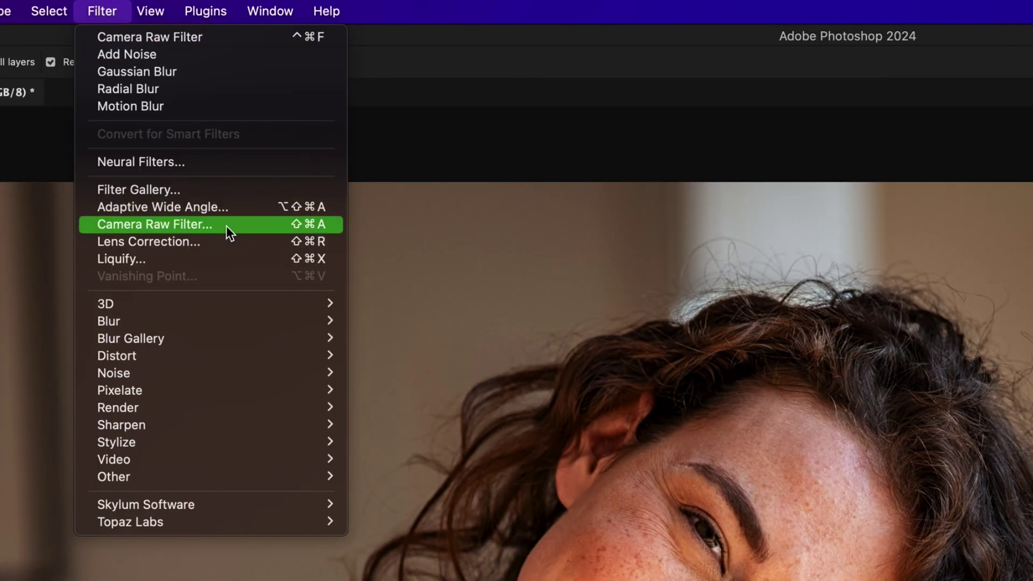
pyautogui.click(295, 225)
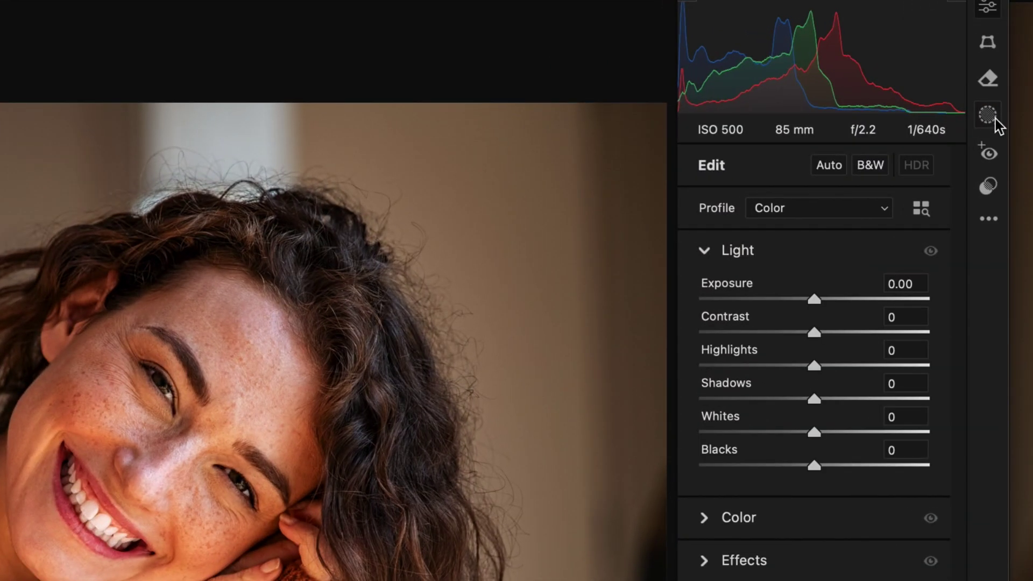
# Create separate Person 1 masks for the Clothes and for the Iris and Pupil.
pyautogui.click(994, 118)
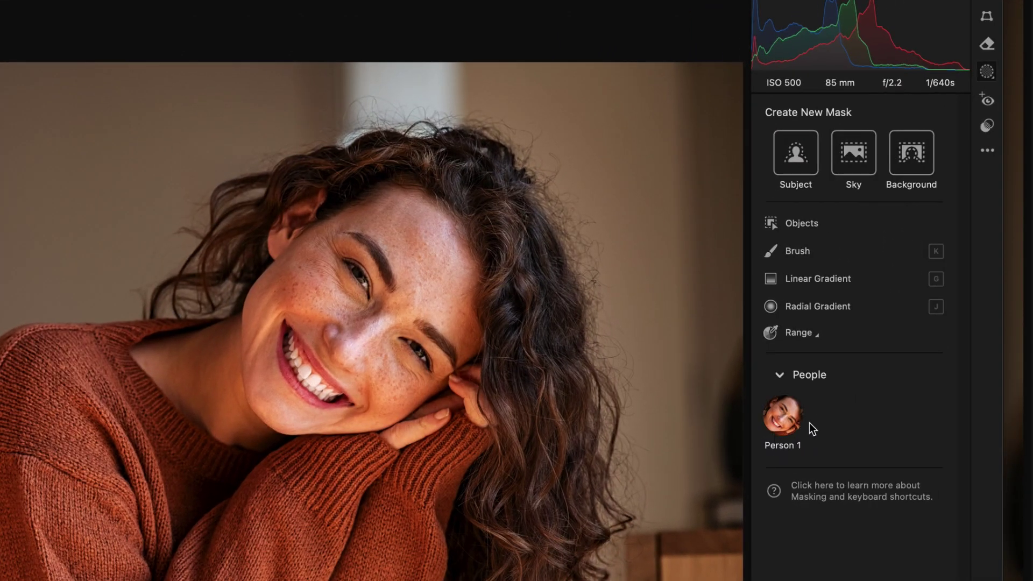
pyautogui.click(788, 422)
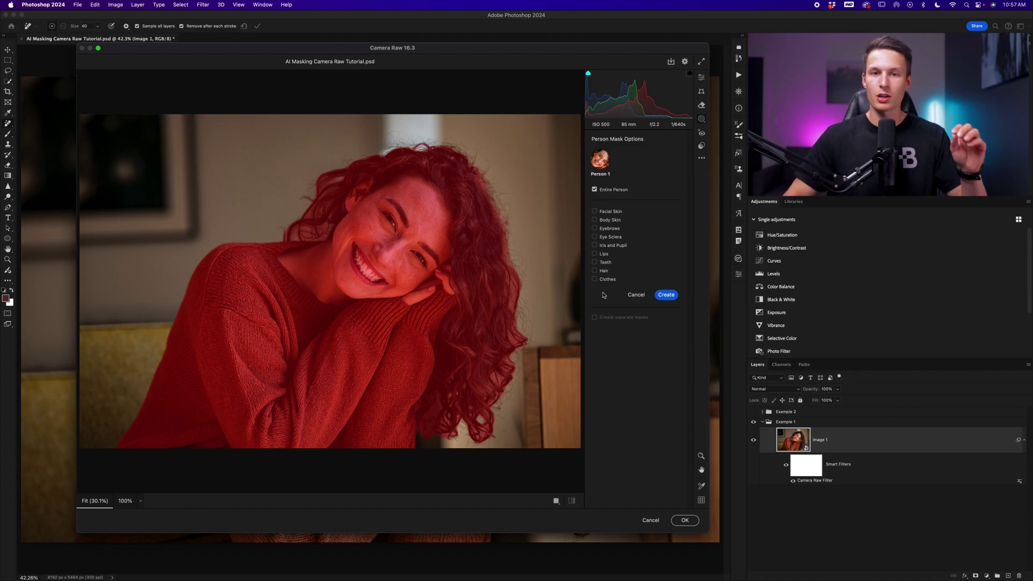
pyautogui.click(594, 279)
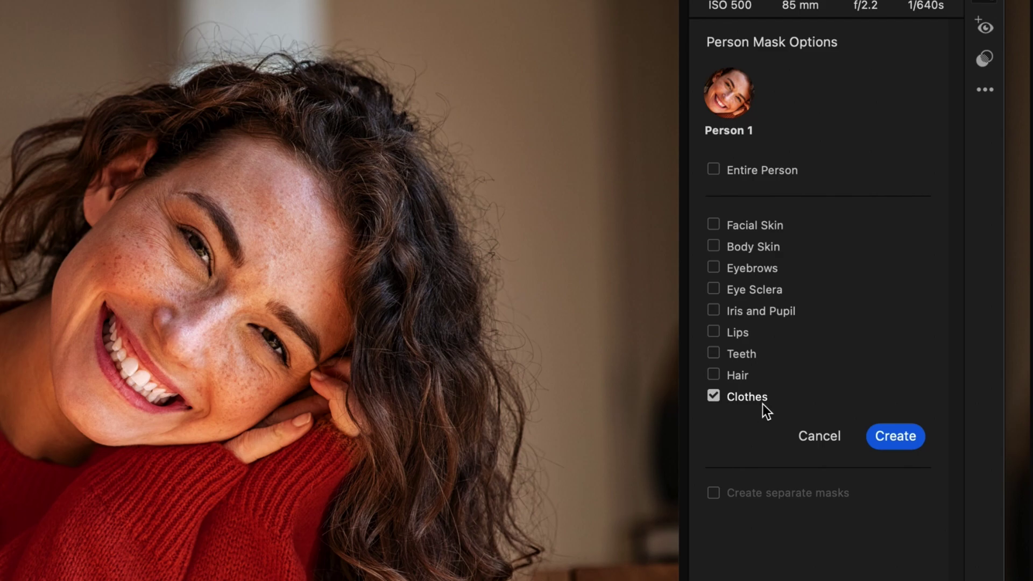
pyautogui.click(741, 311)
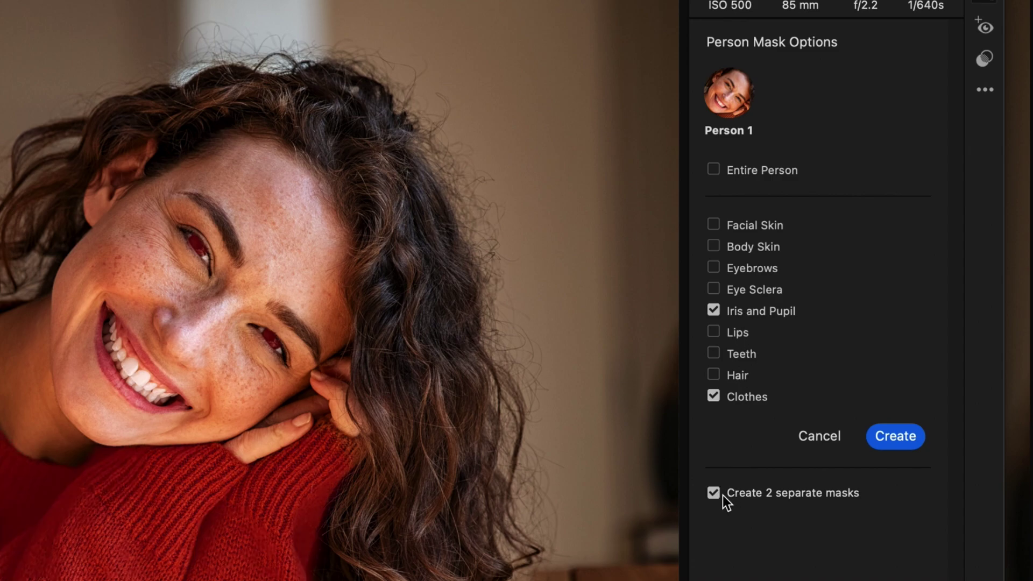
pyautogui.click(906, 436)
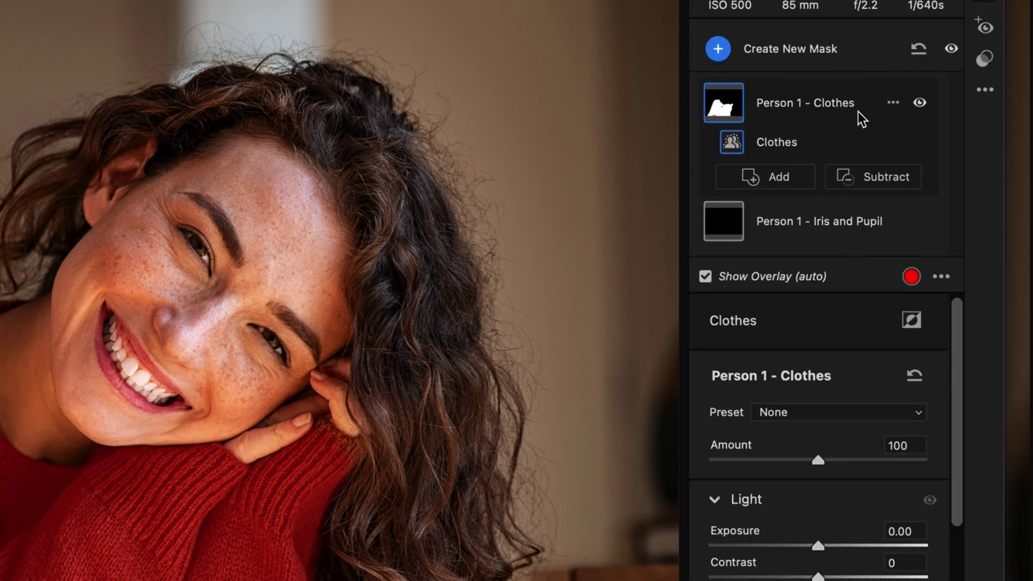
# Shift the Hue of the Person 1 - Clothes mask, with the overlay hidden, to turn the sweater magenta.
pyautogui.click(820, 231)
pyautogui.click(817, 117)
pyautogui.click(705, 277)
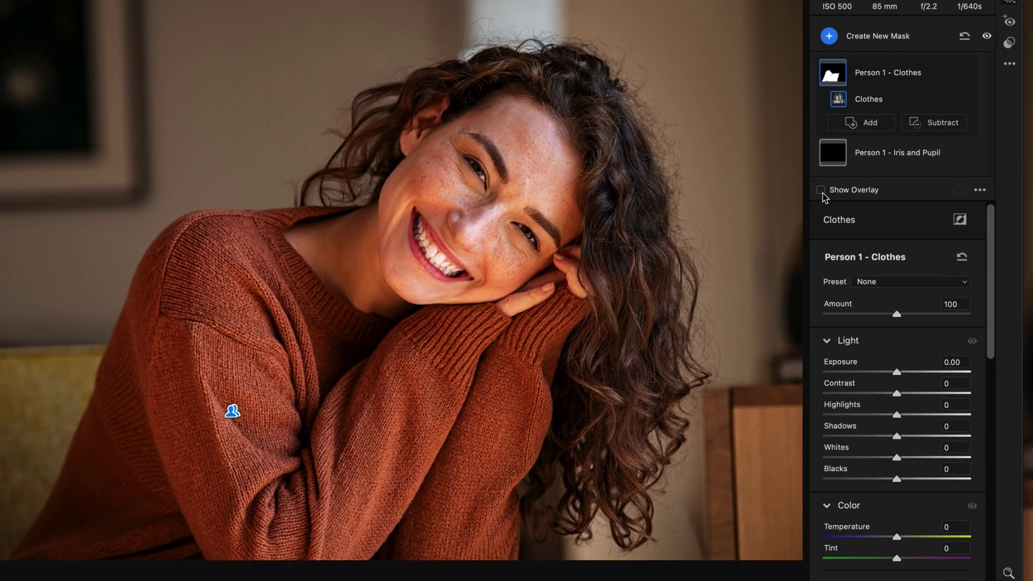
pyautogui.scroll(-4, 919, 266)
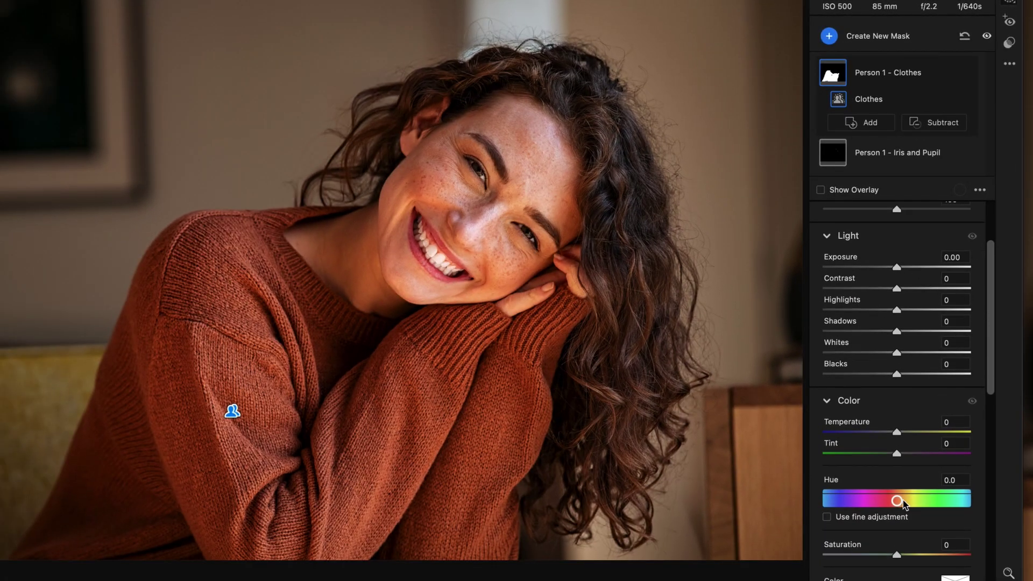
pyautogui.moveTo(901, 505); pyautogui.dragTo(910, 506)
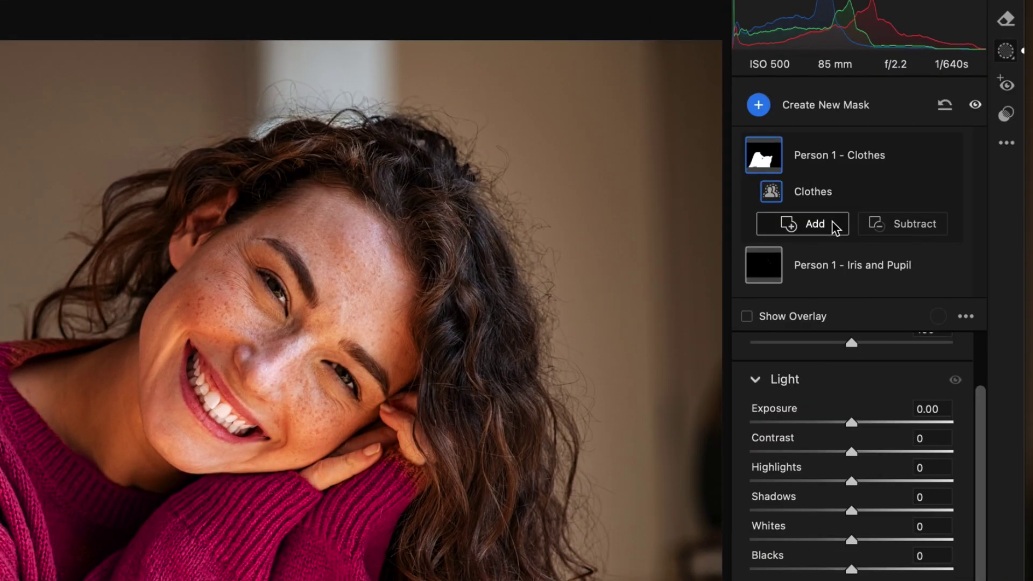
pyautogui.click(627, 192)
# Add a Brush 1 component to the Clothes mask, then zoom out and toggle the mask to compare.
pyautogui.click(892, 350)
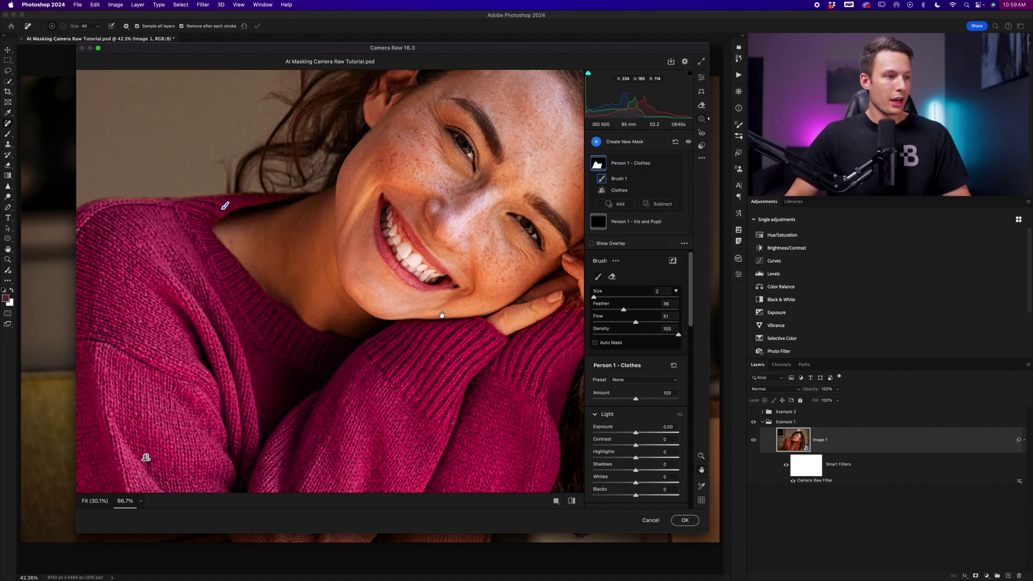
pyautogui.hscroll(5, 430, 317)
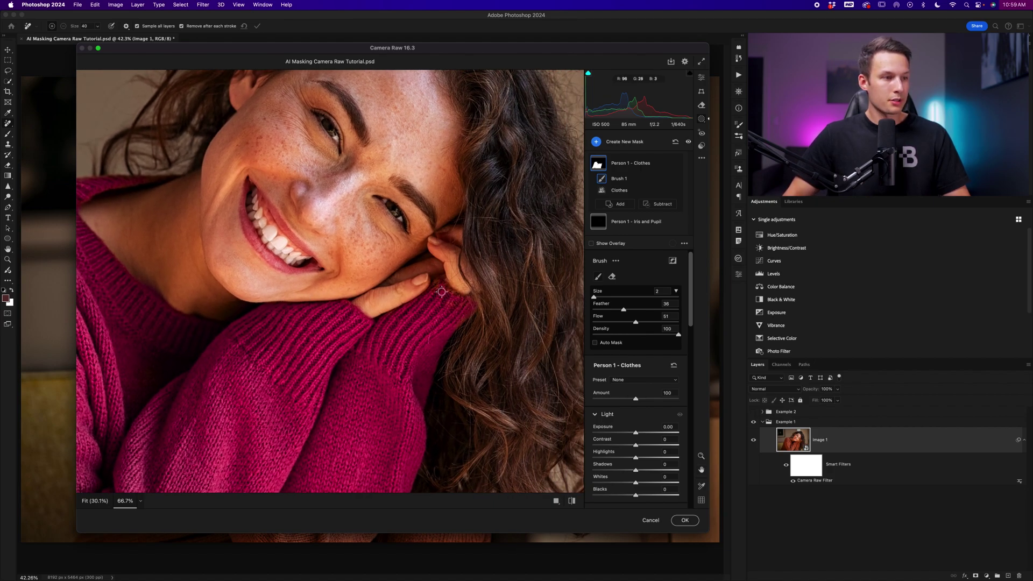
pyautogui.press('super+minus')
pyautogui.press('super+minus')
pyautogui.click(676, 163)
pyautogui.click(676, 163)
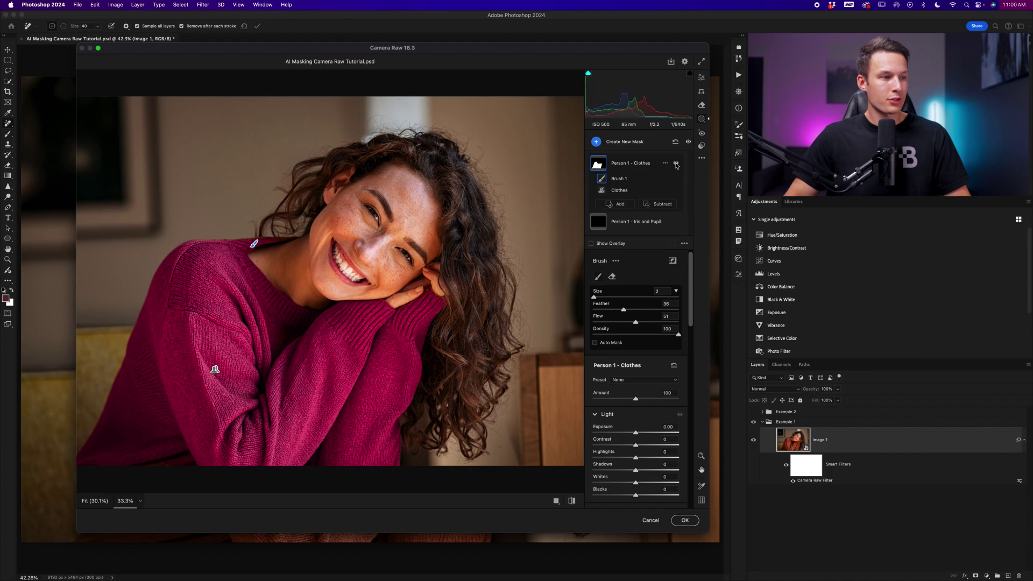
pyautogui.click(676, 163)
pyautogui.click(677, 163)
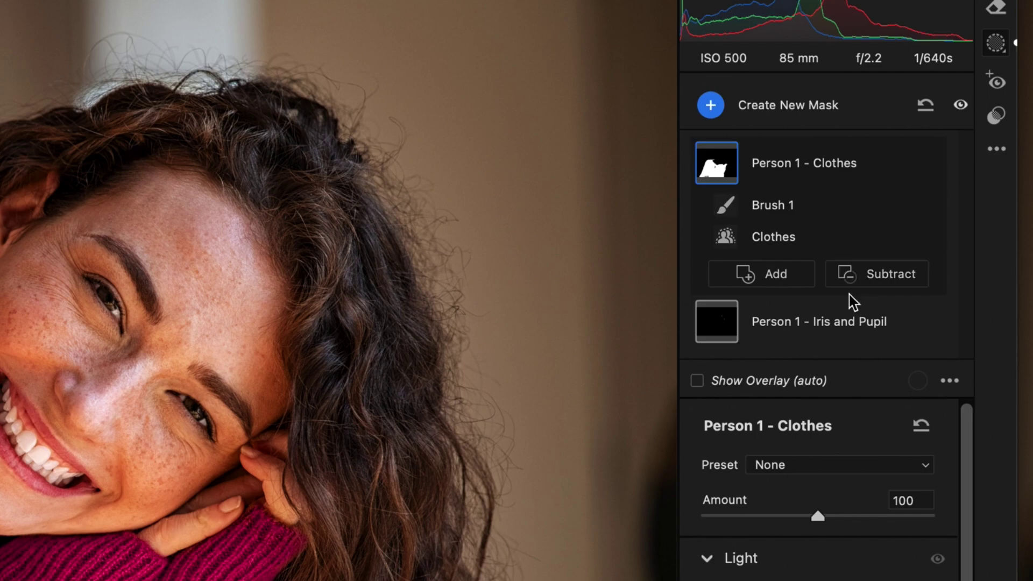
# Brighten the Iris and Pupil mask: Whites +52, Exposure +0.25, Contrast +8.
pyautogui.moveTo(646, 224)
pyautogui.click(838, 329)
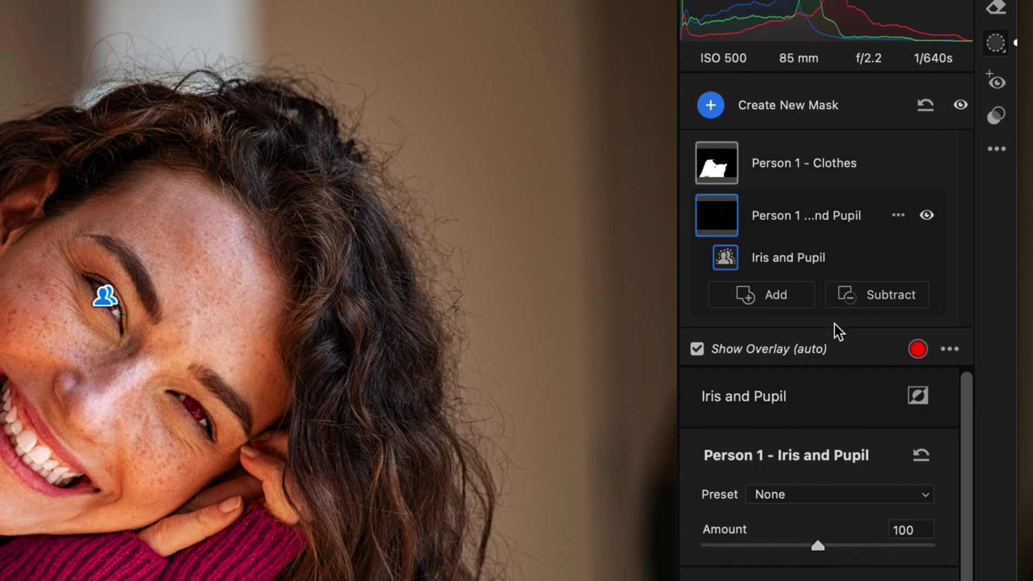
pyautogui.click(697, 350)
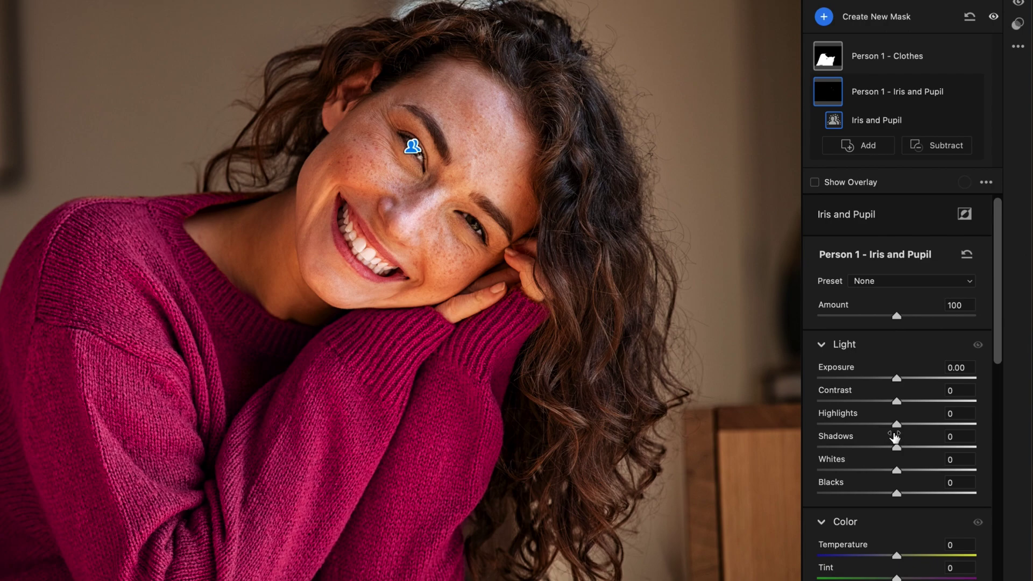
pyautogui.moveTo(899, 470); pyautogui.dragTo(895, 497)
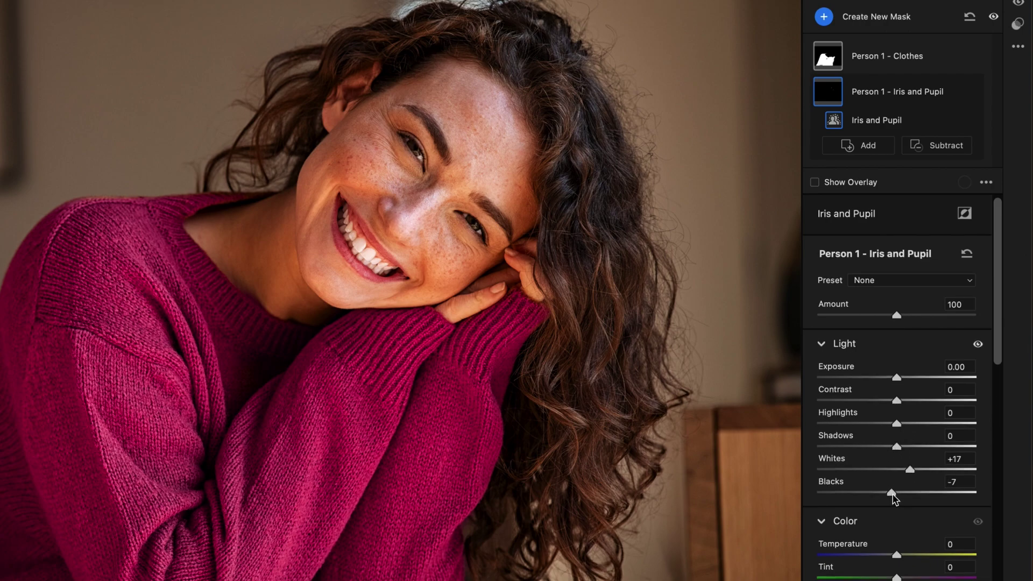
pyautogui.moveTo(899, 397); pyautogui.dragTo(907, 400)
pyautogui.moveTo(909, 466); pyautogui.dragTo(917, 466)
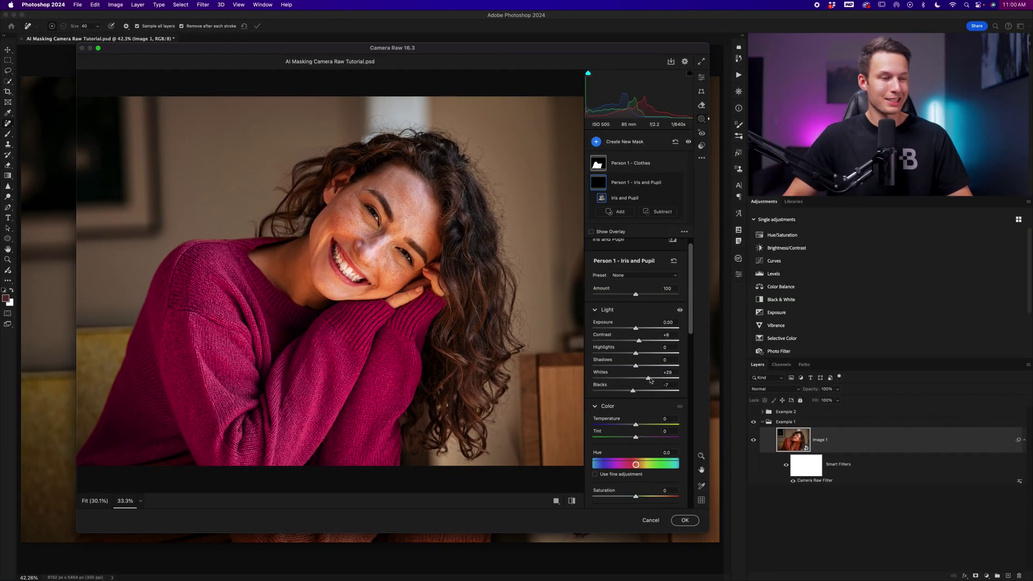
pyautogui.scroll(1, 649, 380)
pyautogui.scroll(1, 650, 379)
pyautogui.moveTo(649, 388); pyautogui.dragTo(657, 387)
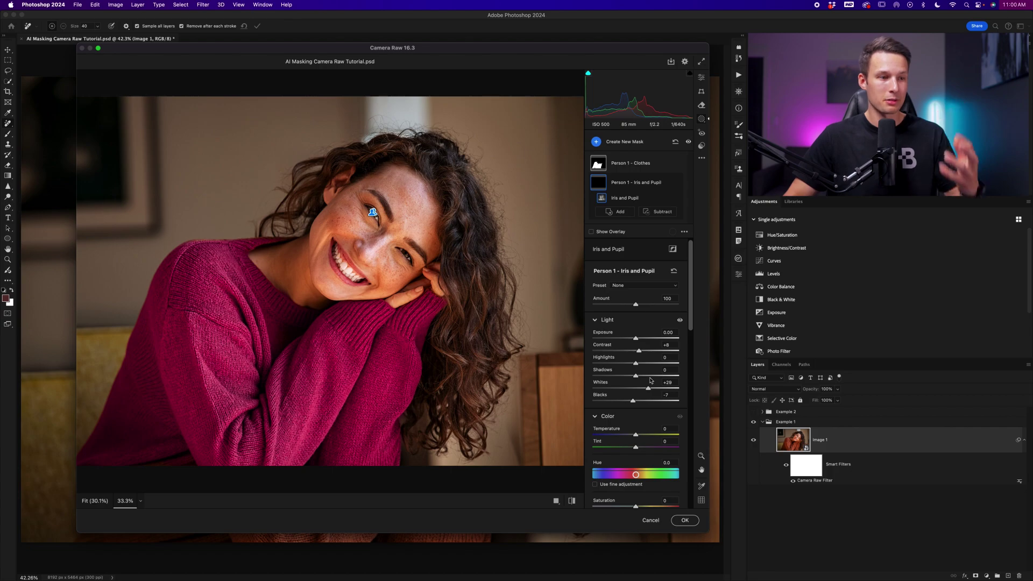
pyautogui.moveTo(635, 338); pyautogui.dragTo(639, 338)
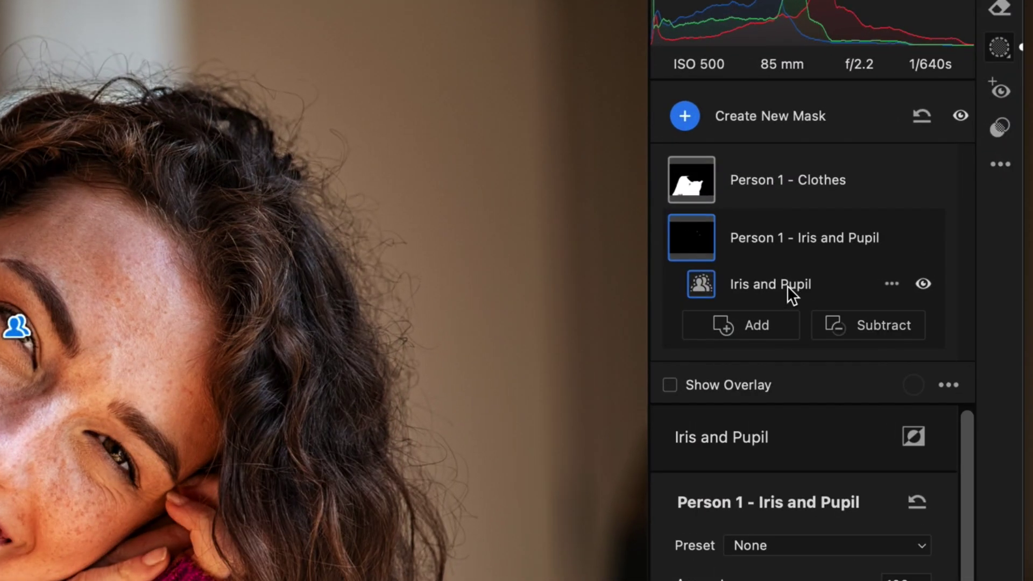
pyautogui.click(685, 117)
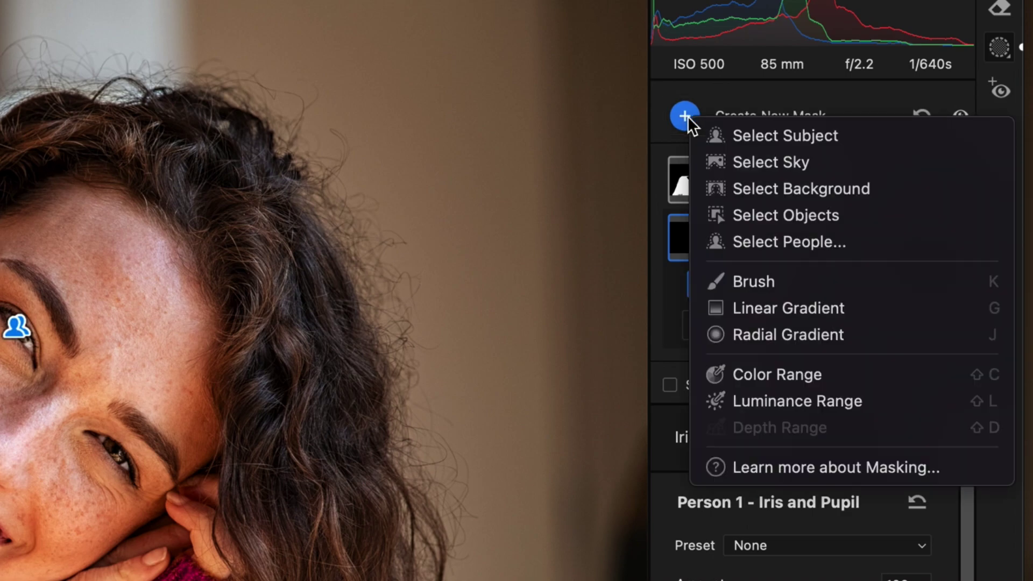
# Combine Person 1's Facial Skin and Body Skin into a single new Mask 1.
pyautogui.click(780, 242)
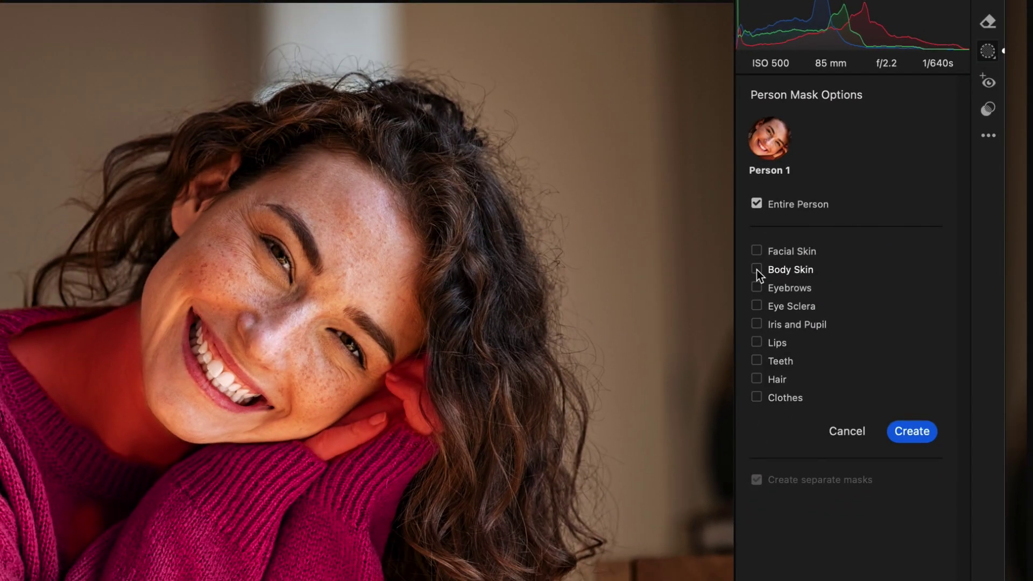
pyautogui.click(756, 270)
pyautogui.click(756, 251)
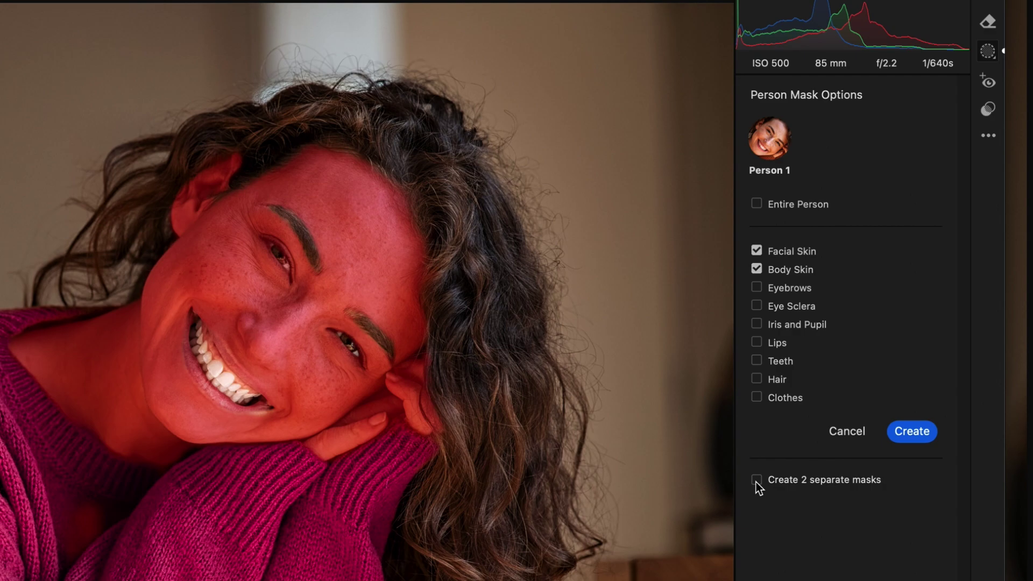
pyautogui.click(907, 436)
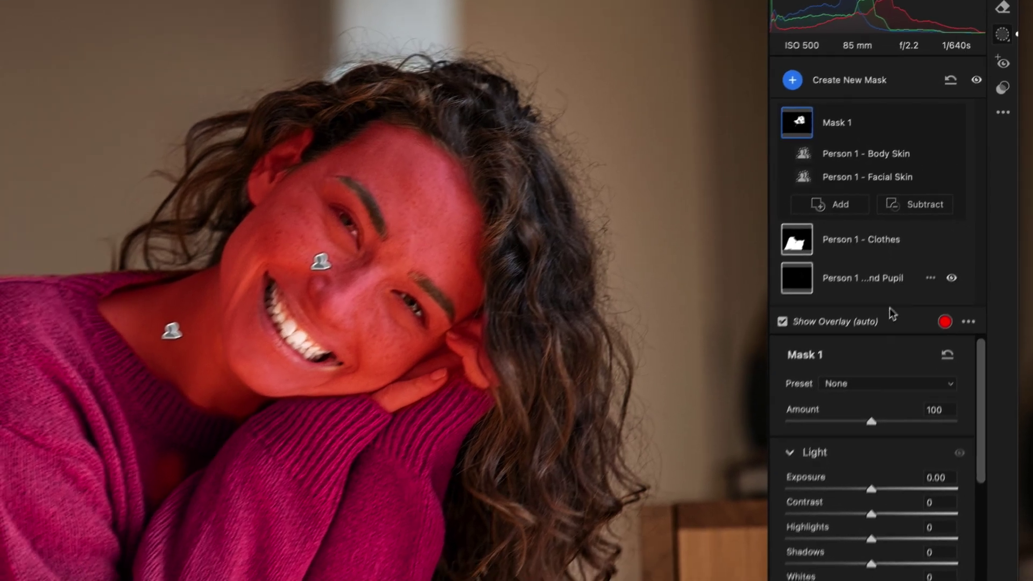
# Set Mask 1 Clarity to -30 with Texture at +7, toggling Effects to compare.
pyautogui.scroll(-3, 871, 484)
pyautogui.scroll(-10, 912, 472)
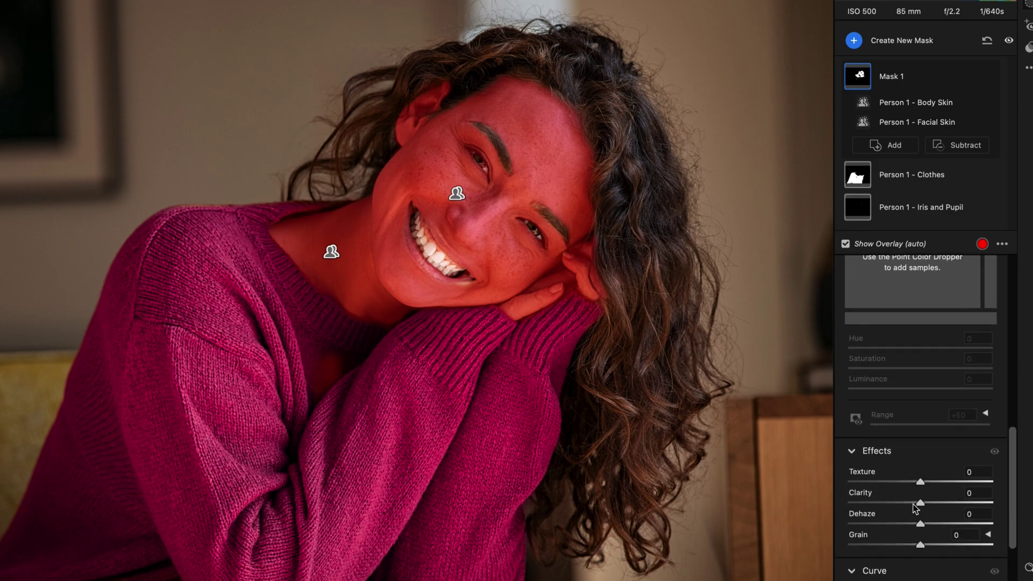
pyautogui.moveTo(920, 502)
pyautogui.mouseDown()
pyautogui.moveTo(892, 502)
pyautogui.moveTo(926, 483)
pyautogui.mouseUp()
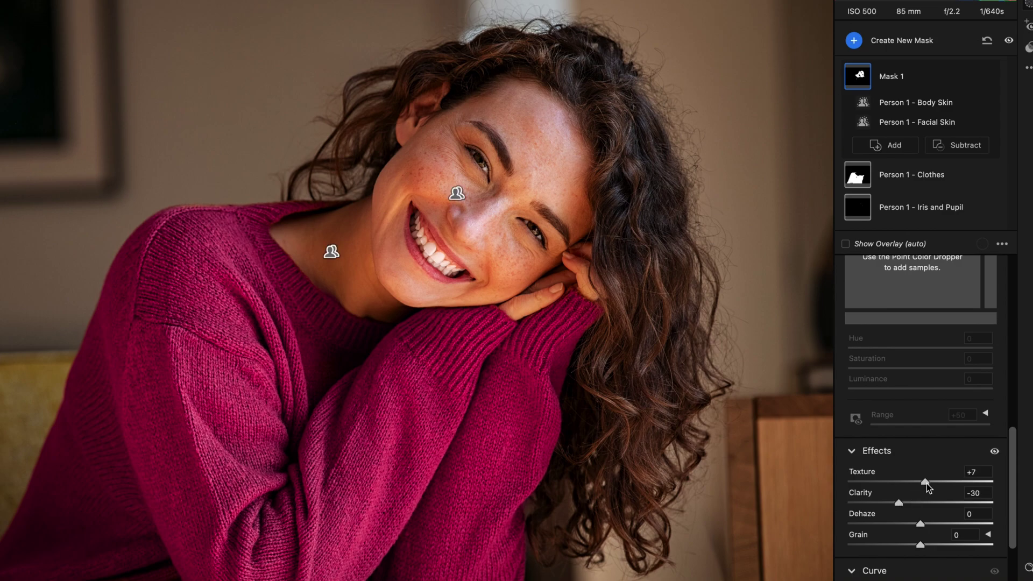
pyautogui.click(995, 453)
pyautogui.click(994, 452)
pyautogui.scroll(1, 996, 455)
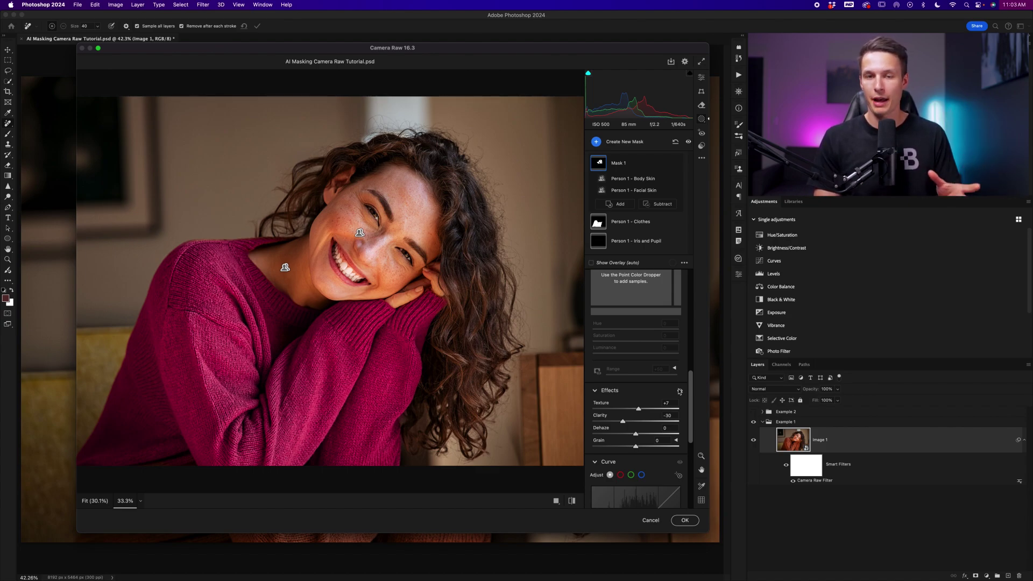
# Create a preset named 'Skin Softening' that includes only Mask 1.
pyautogui.click(701, 158)
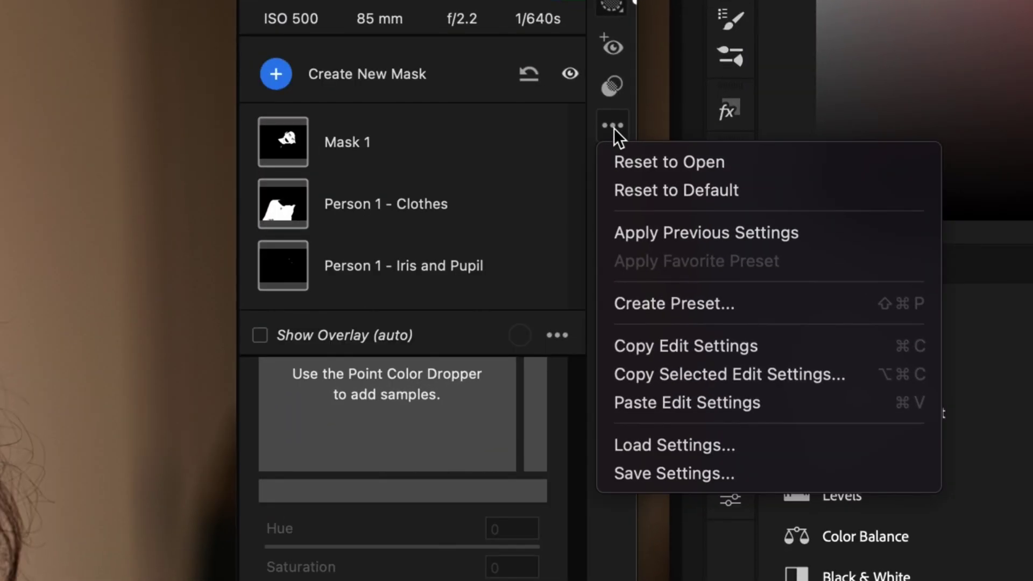
pyautogui.click(747, 303)
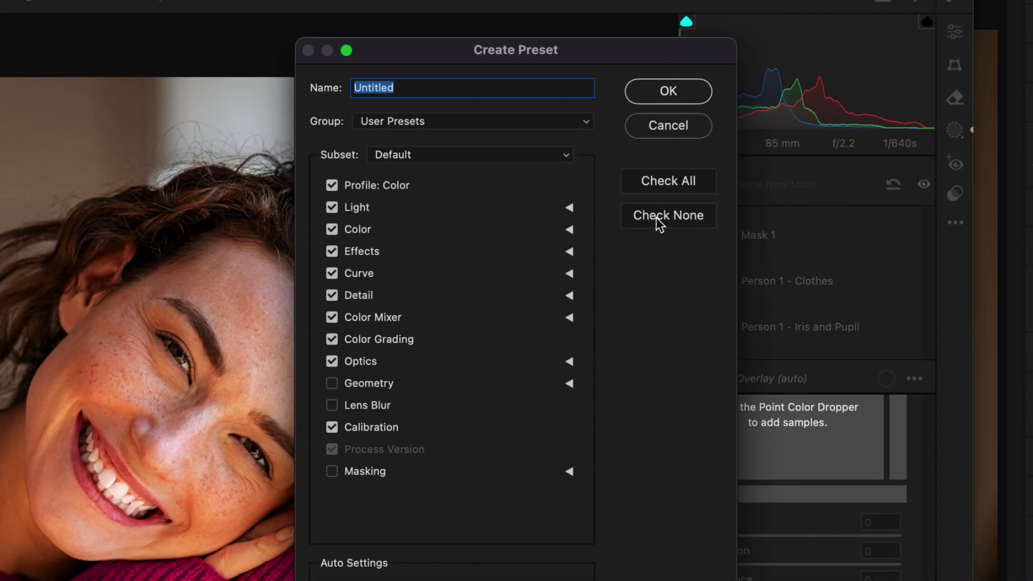
pyautogui.click(576, 157)
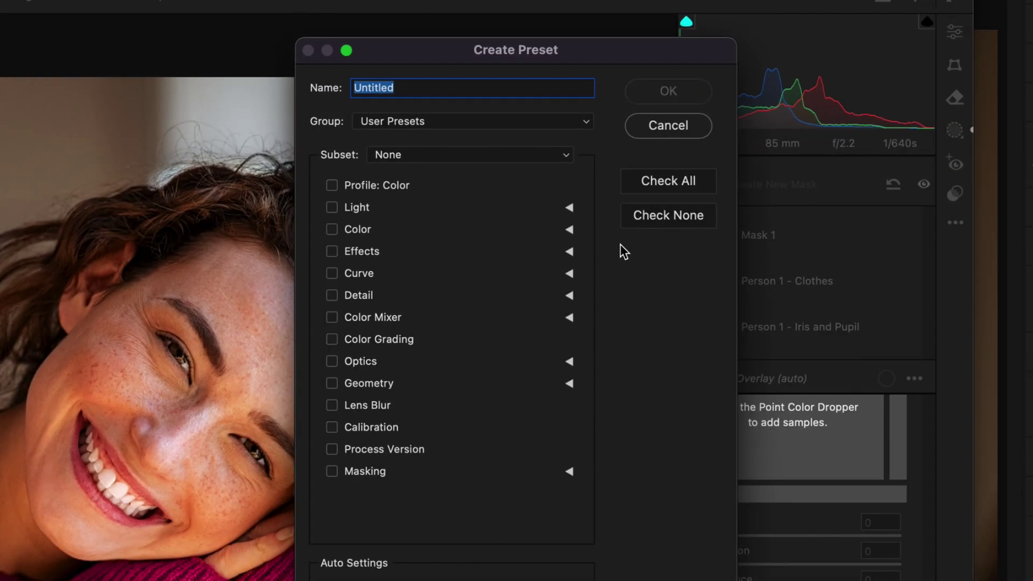
pyautogui.click(569, 471)
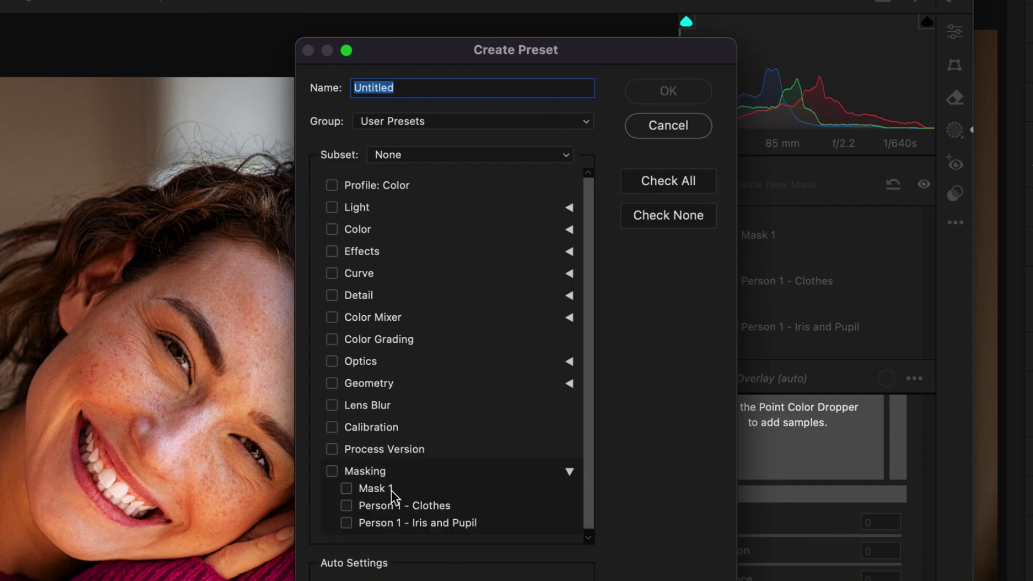
pyautogui.click(346, 489)
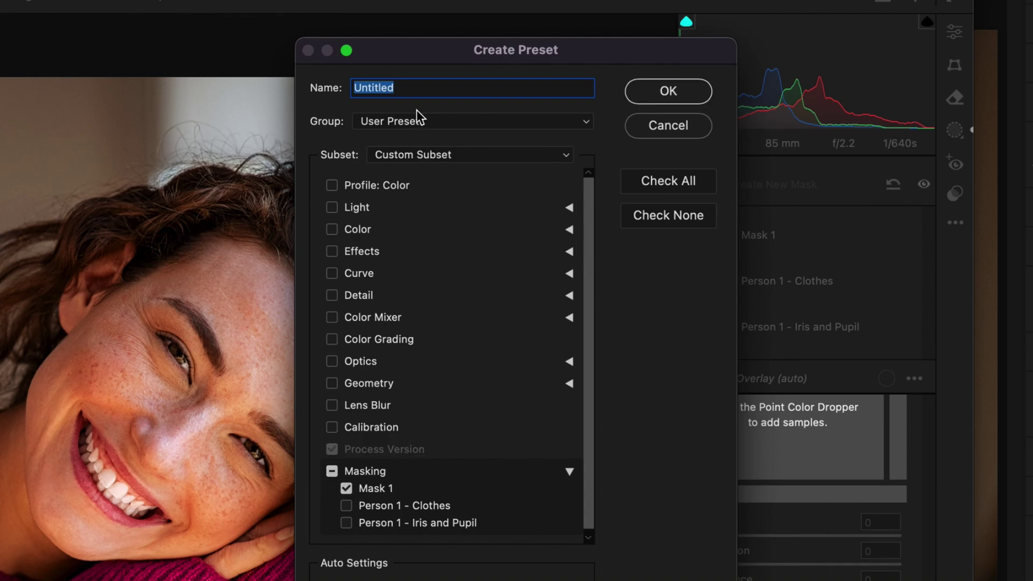
pyautogui.write('Skin Softe')
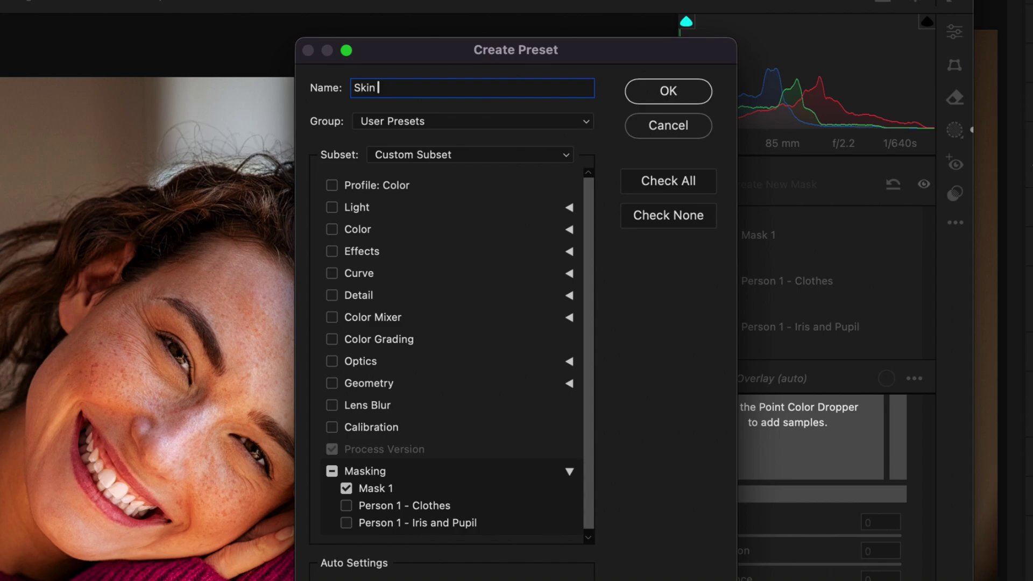
pyautogui.write('ning')
pyautogui.click(692, 92)
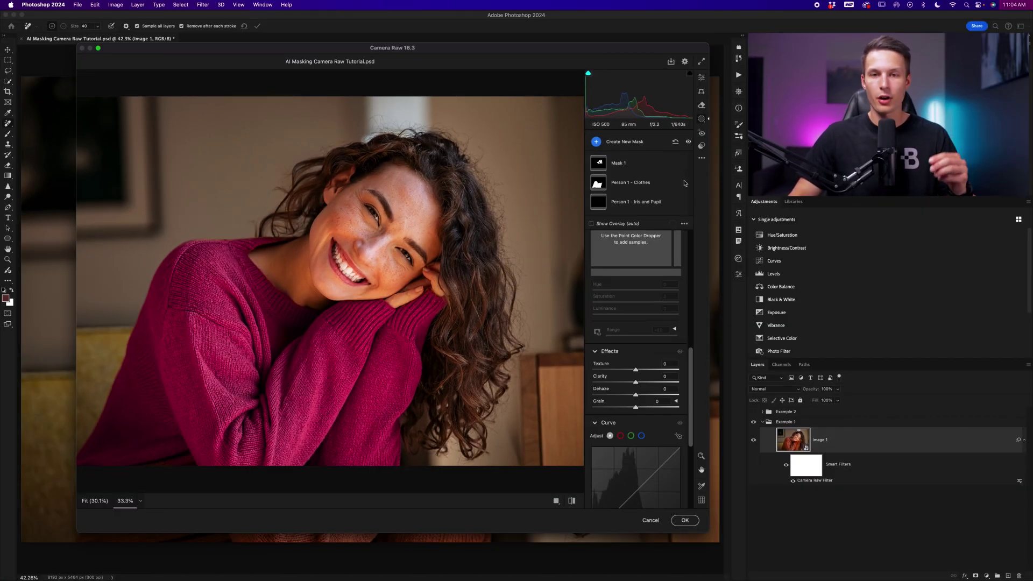
# Create a preset named 'Clothing Mask' that includes only the Person 1 - Clothes mask.
pyautogui.click(701, 158)
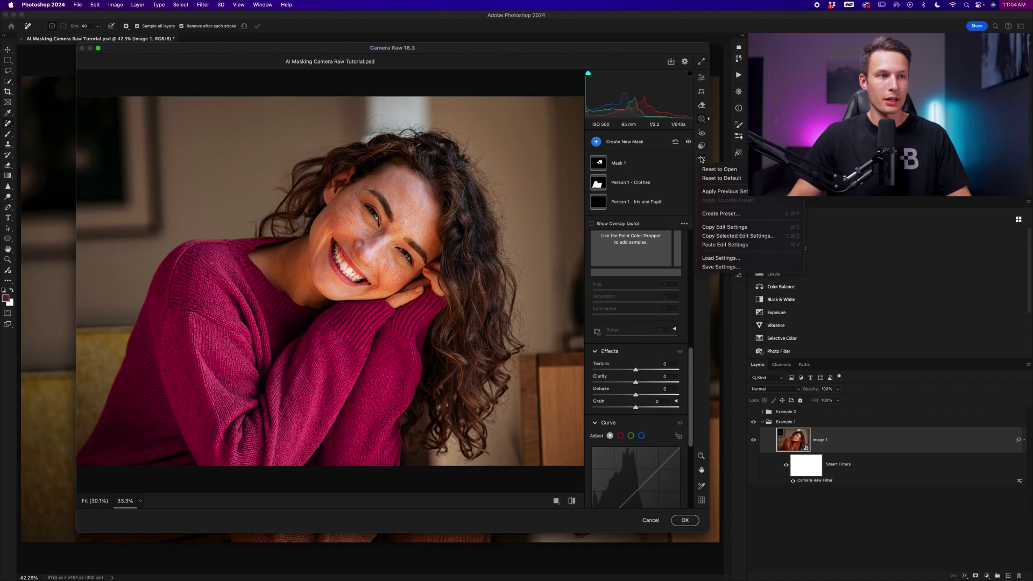
pyautogui.click(731, 214)
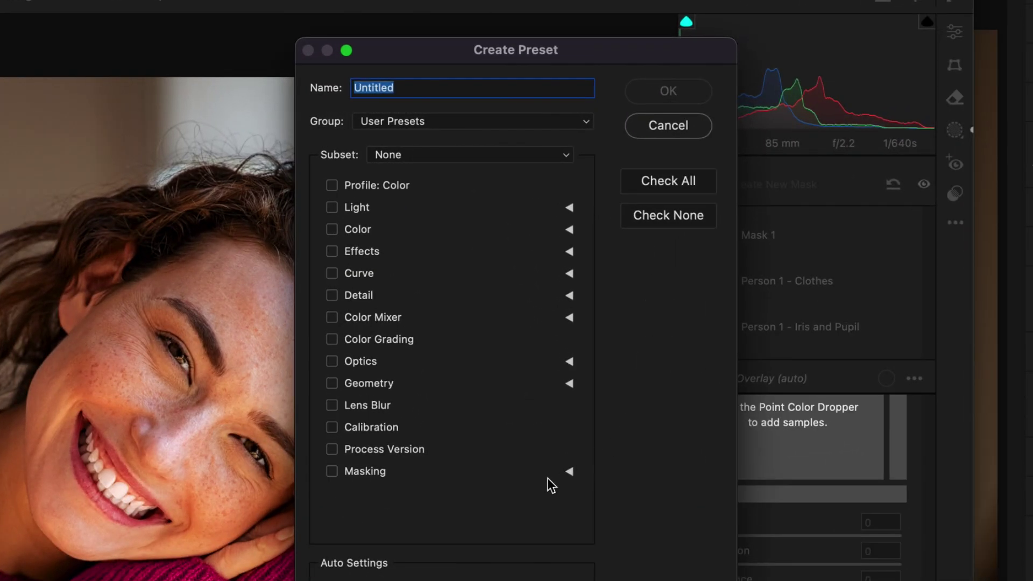
pyautogui.click(569, 471)
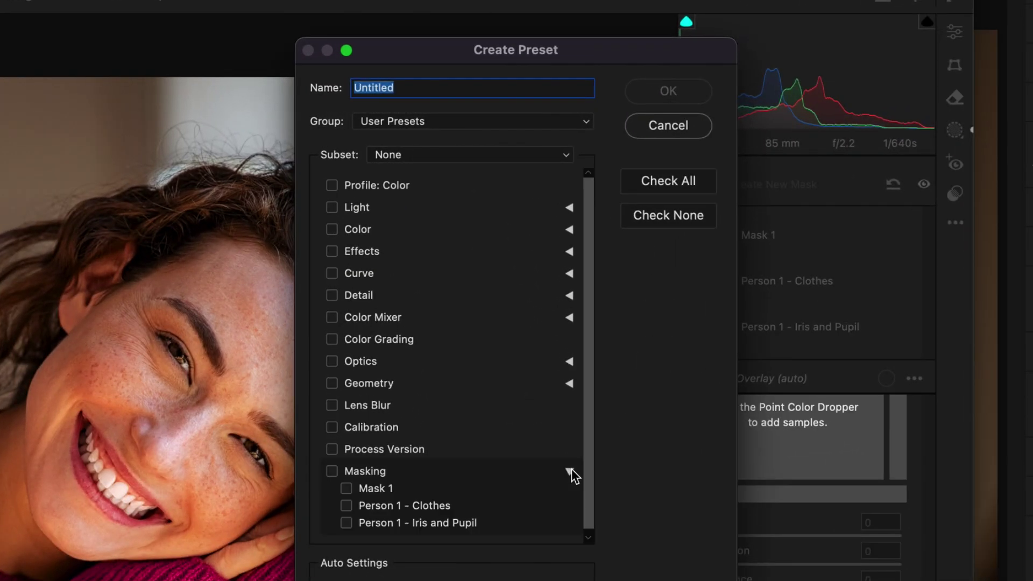
pyautogui.click(345, 505)
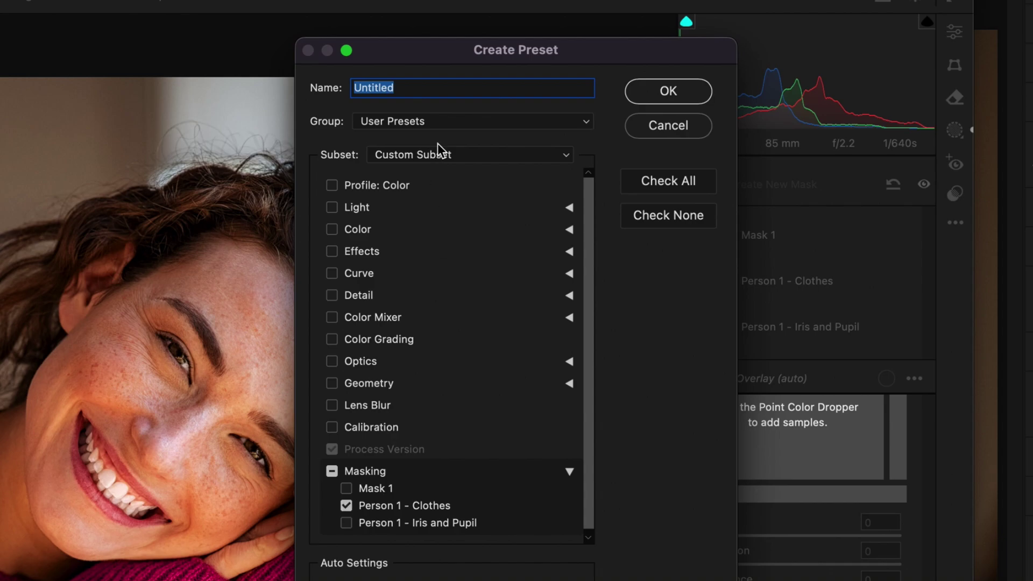
pyautogui.write('Clothing Mask')
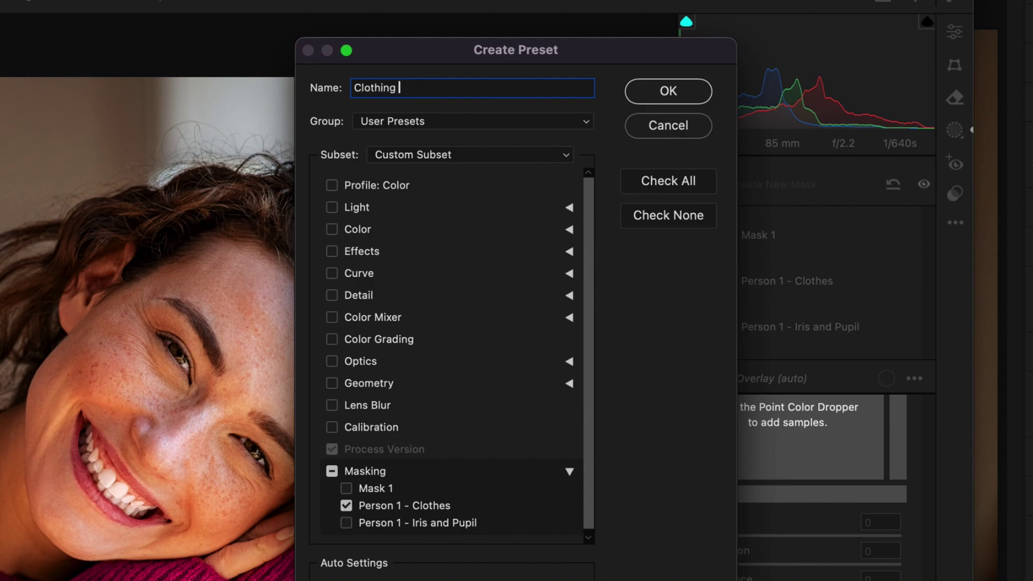
pyautogui.click(667, 92)
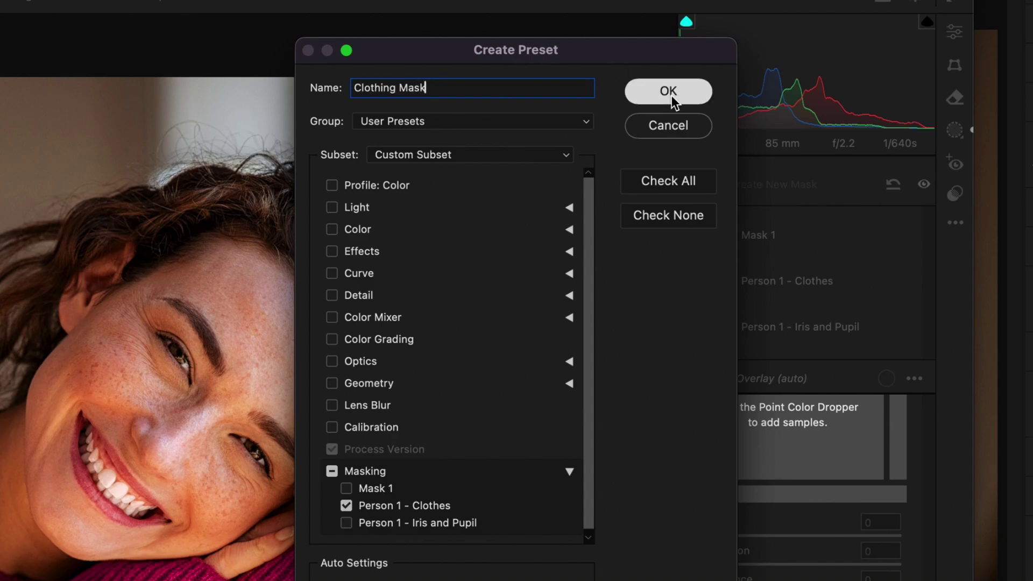
# Delete all masks from the portrait, returning the sweater to rust.
pyautogui.click(869, 234)
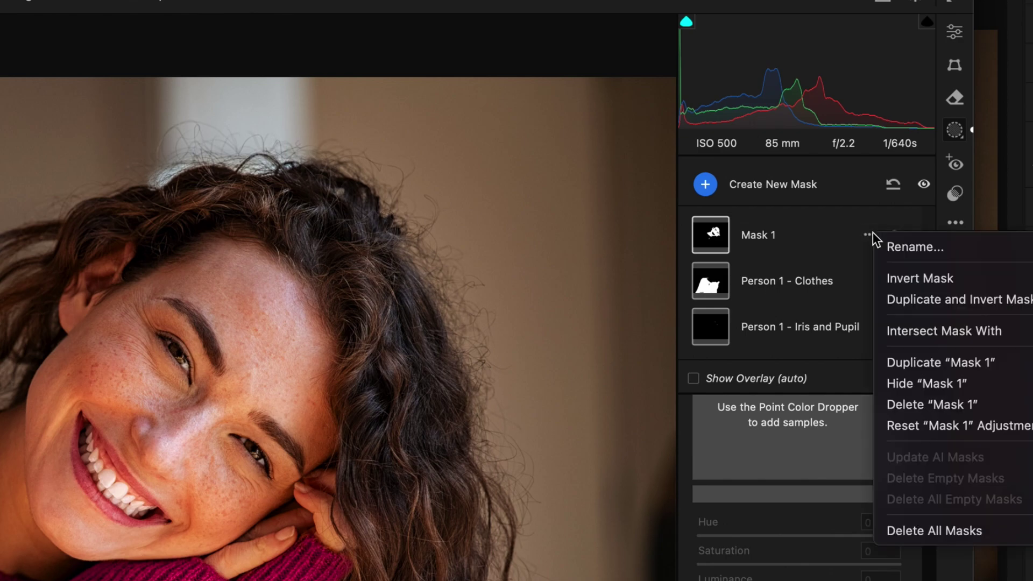
pyautogui.click(952, 526)
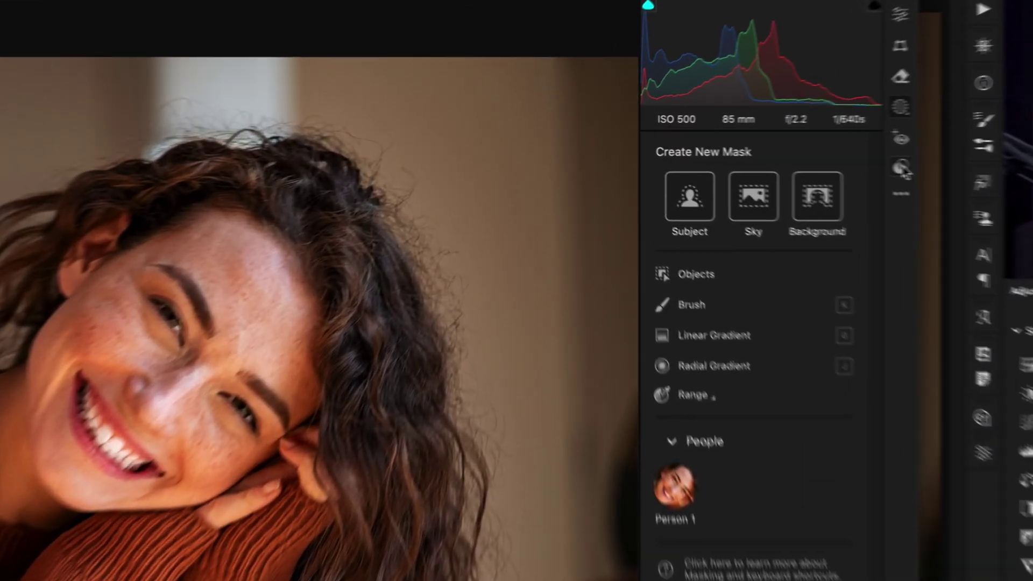
# Apply the Clothing Mask and Skin Softening user presets to the portrait and view their masks.
pyautogui.click(702, 146)
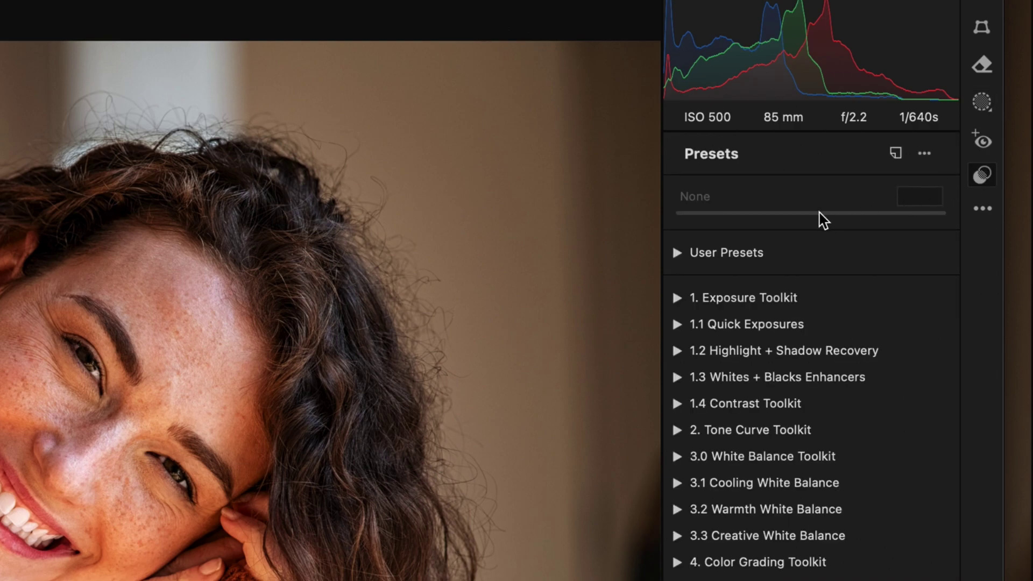
pyautogui.click(679, 257)
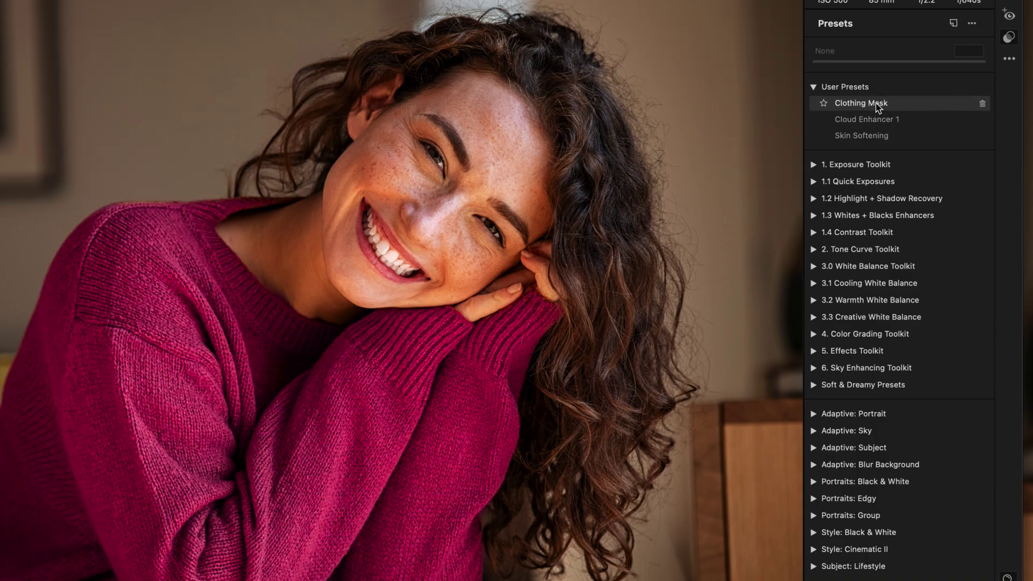
pyautogui.click(878, 108)
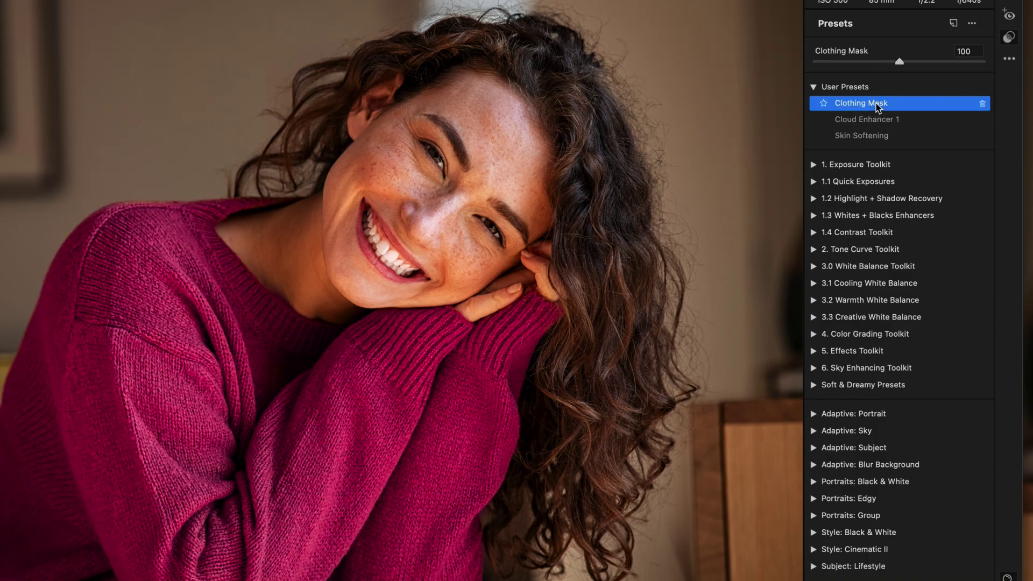
pyautogui.click(881, 139)
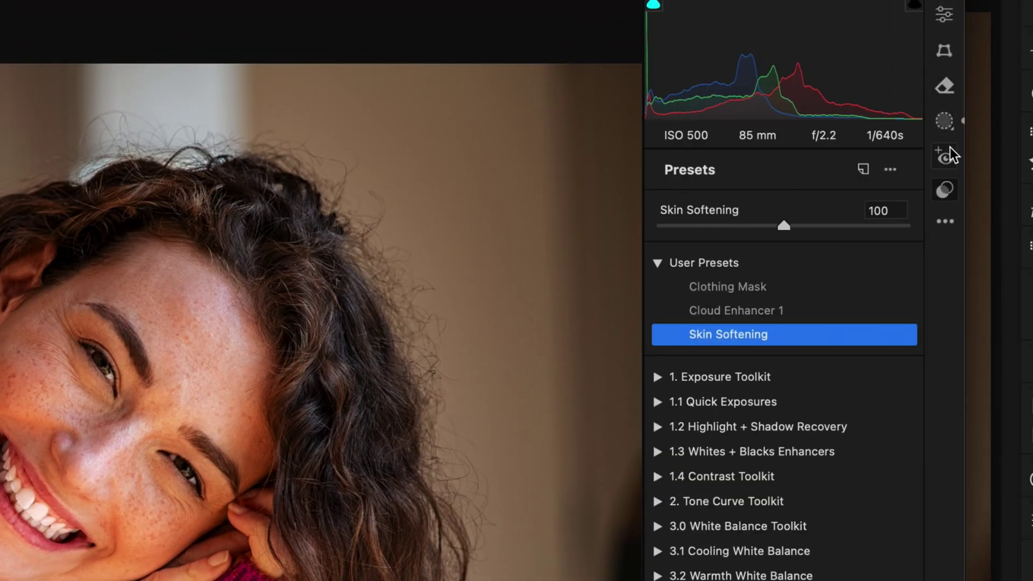
pyautogui.click(944, 121)
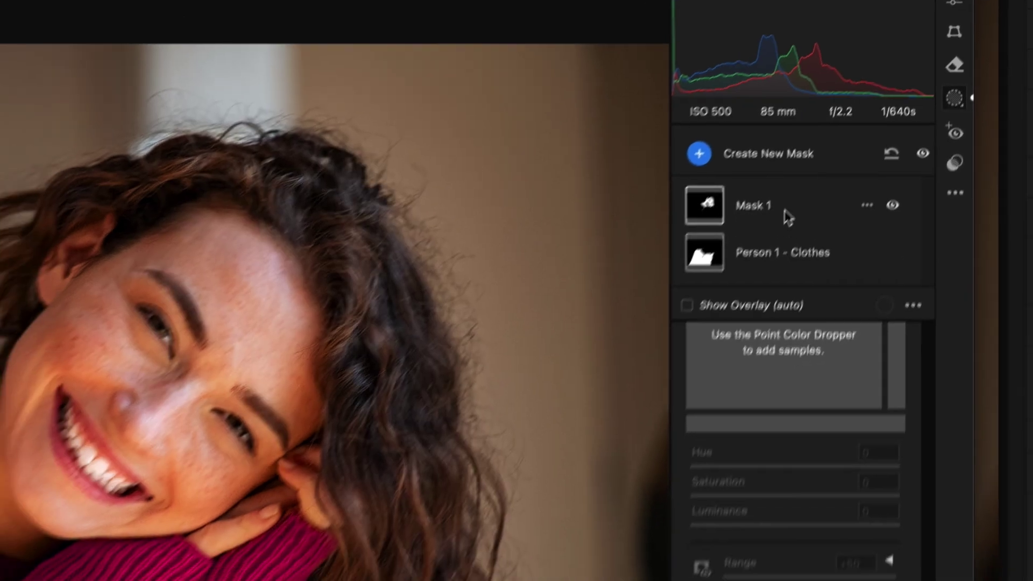
# Review Mask 1's skin components and the Person 1 - Clothes mask, then commit the Camera Raw edits.
pyautogui.click(764, 237)
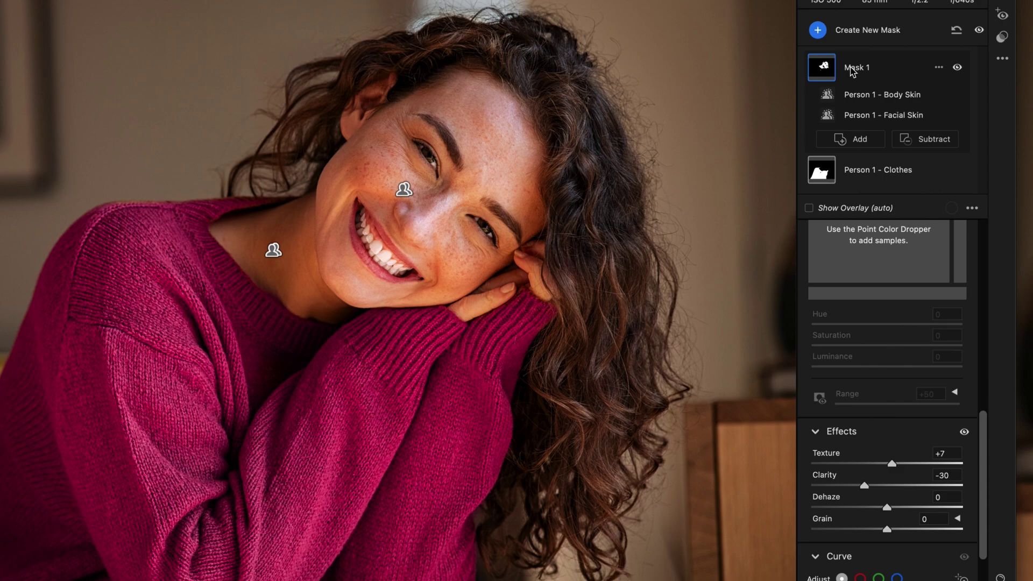
pyautogui.click(900, 173)
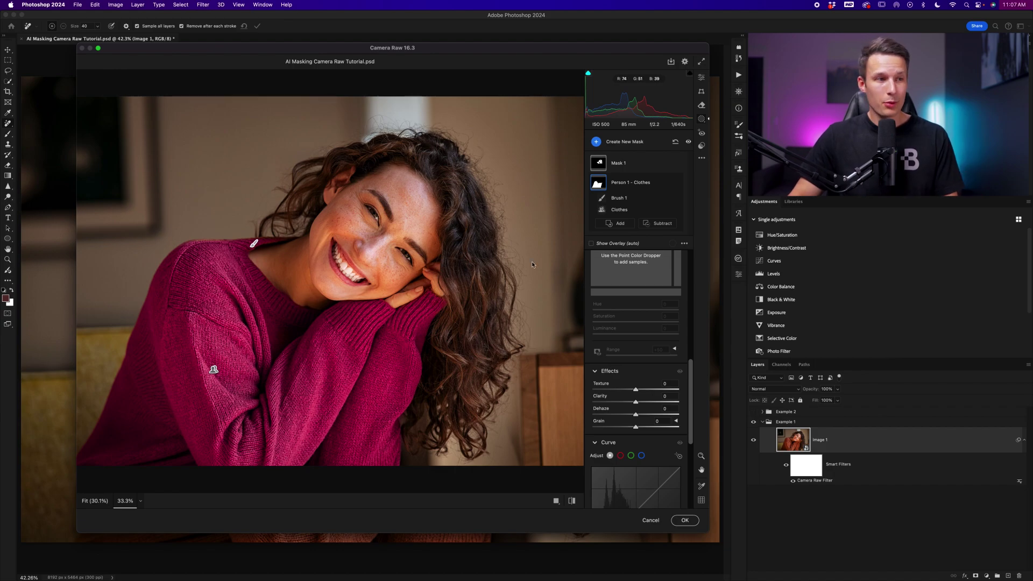
pyautogui.click(684, 520)
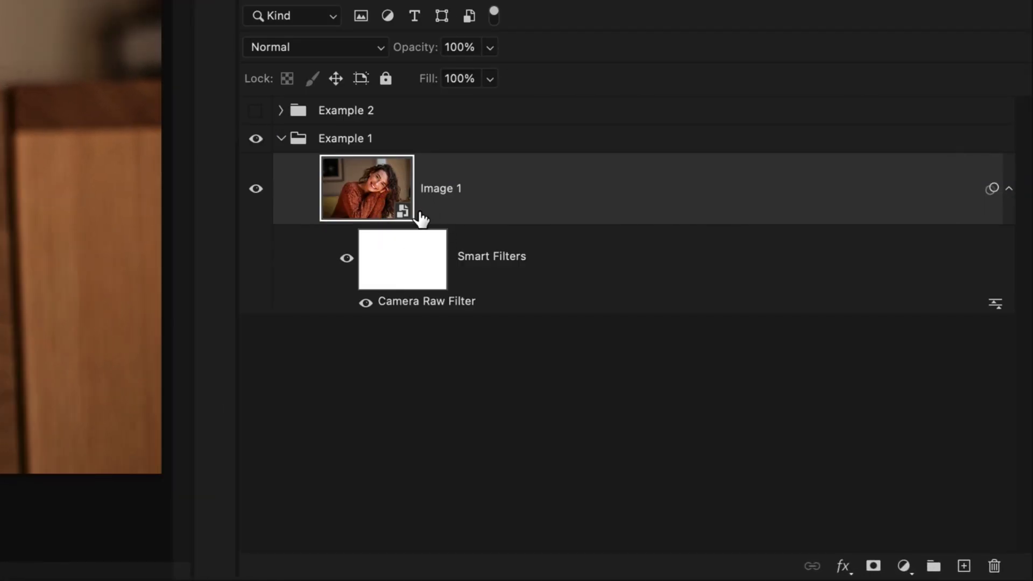
# Open the Image 1 layer's context menu, dismiss it, and reveal the Example 2 group's close-up Image layer.
pyautogui.rightClick(544, 194)
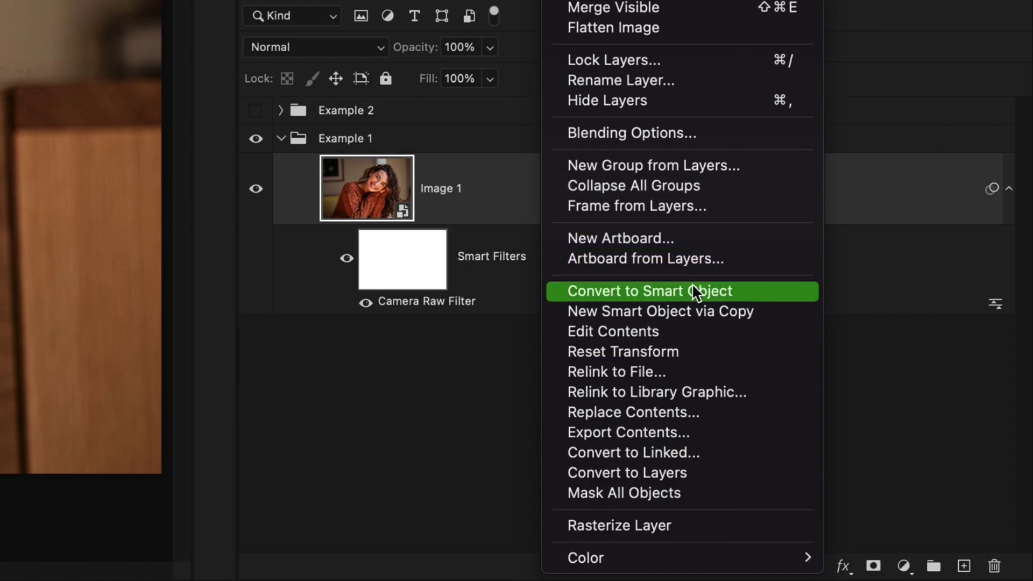
pyautogui.click(608, 294)
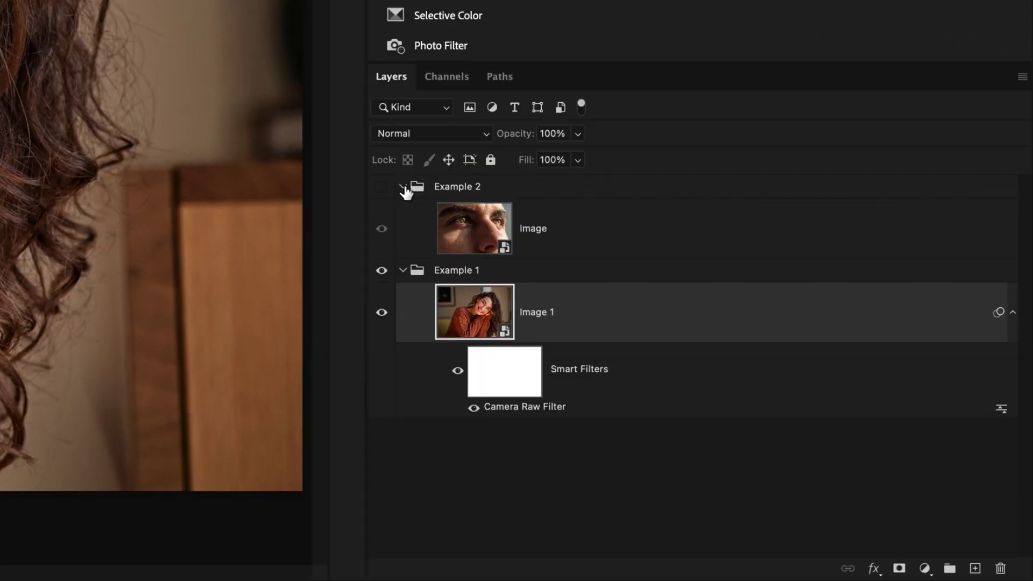
# Make the Example 2 group visible and open its close-up Image layer in Camera Raw Filter.
pyautogui.click(381, 187)
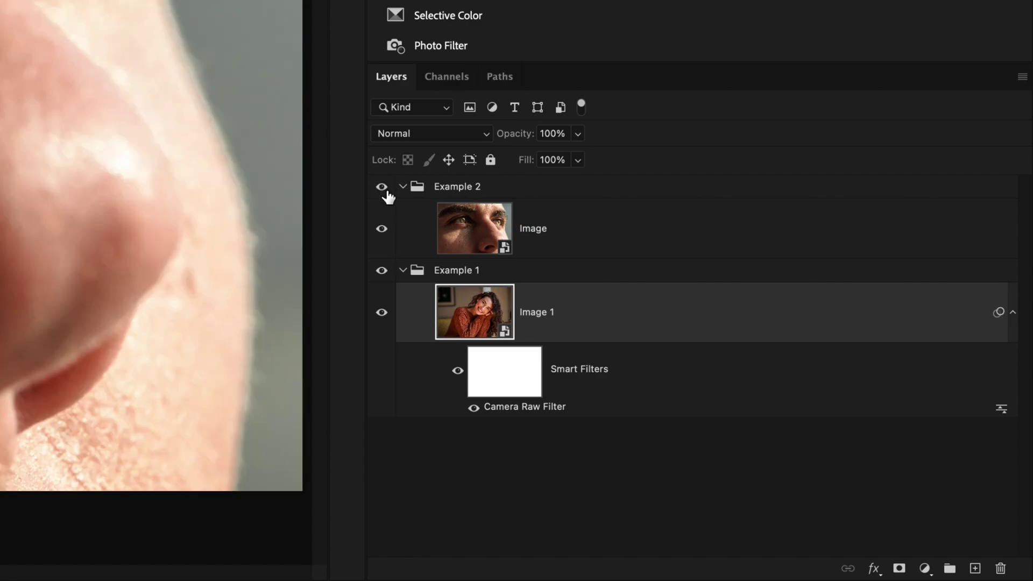
pyautogui.click(565, 240)
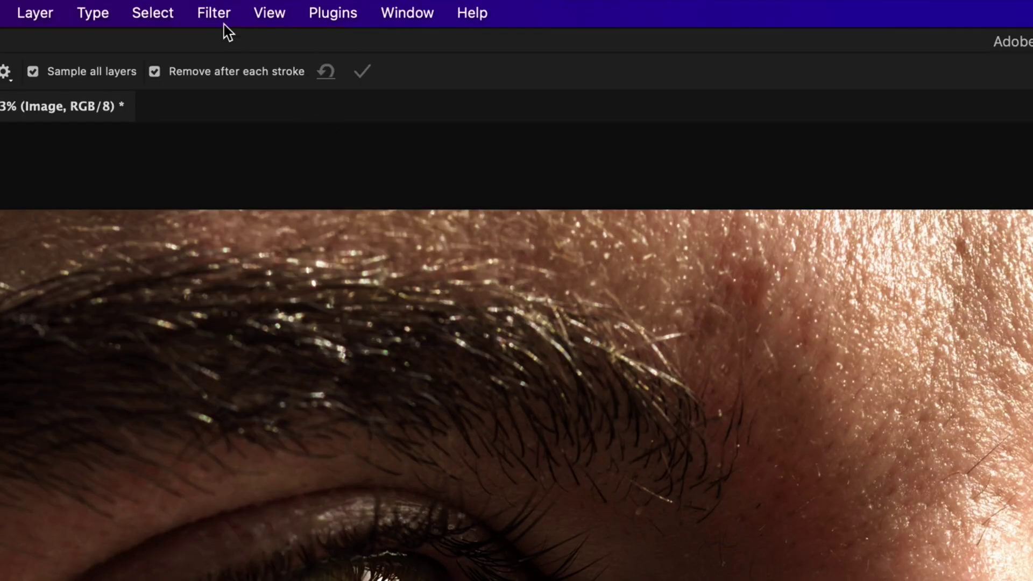
pyautogui.click(225, 16)
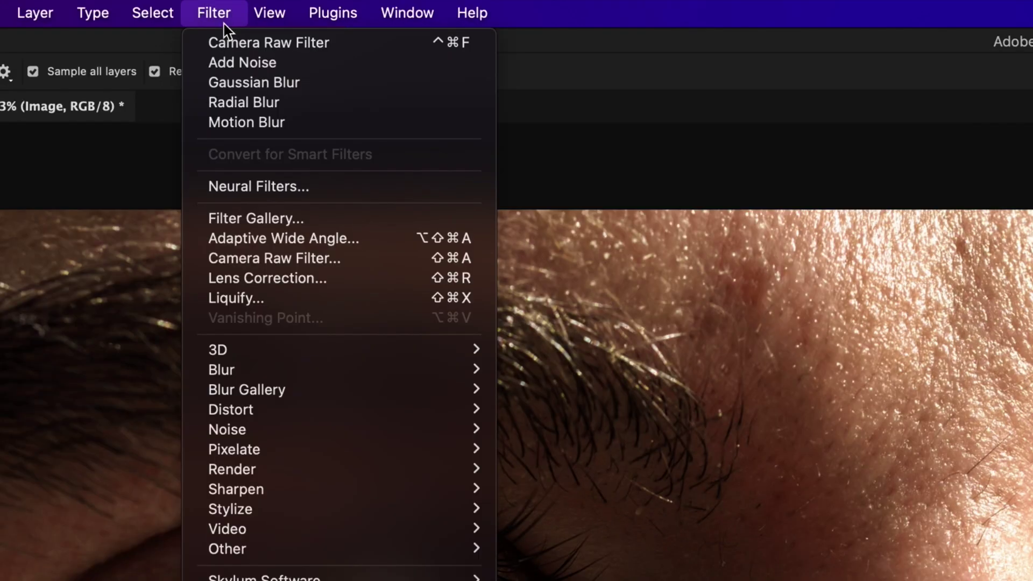
pyautogui.click(337, 254)
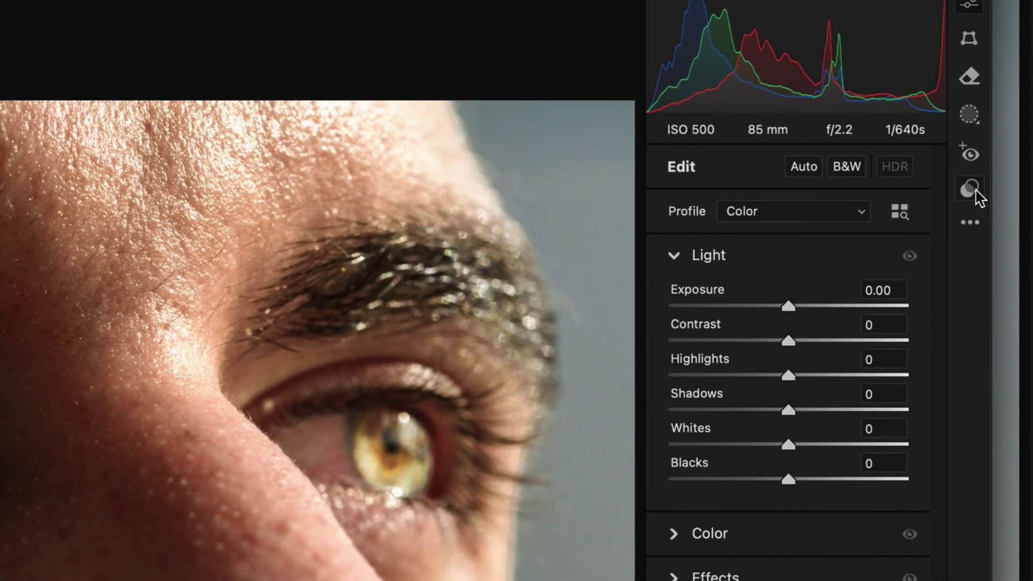
# Apply the Eye Enhance user preset to the close-up and display its Iris and Pupil mask.
pyautogui.click(702, 145)
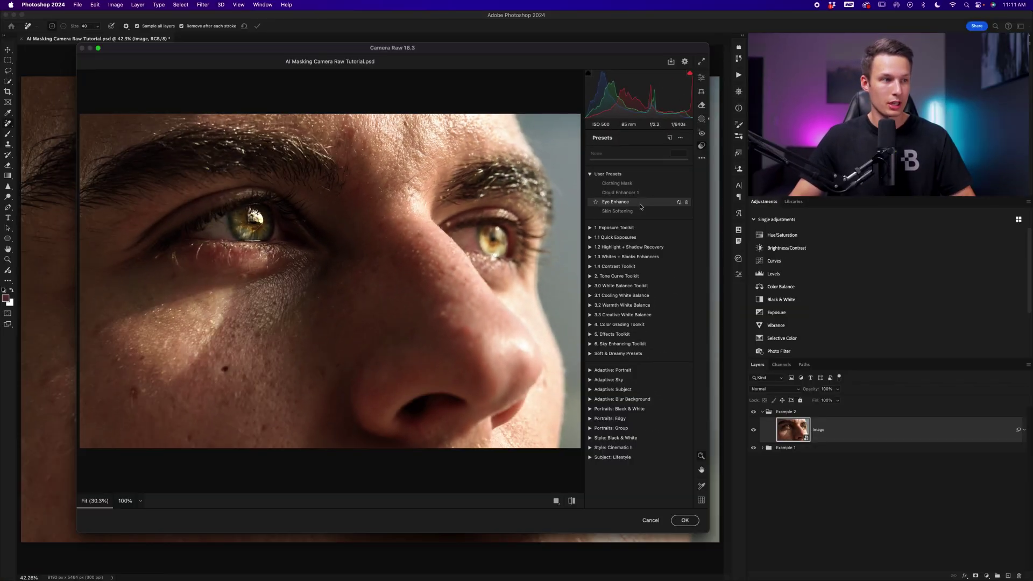
pyautogui.click(631, 204)
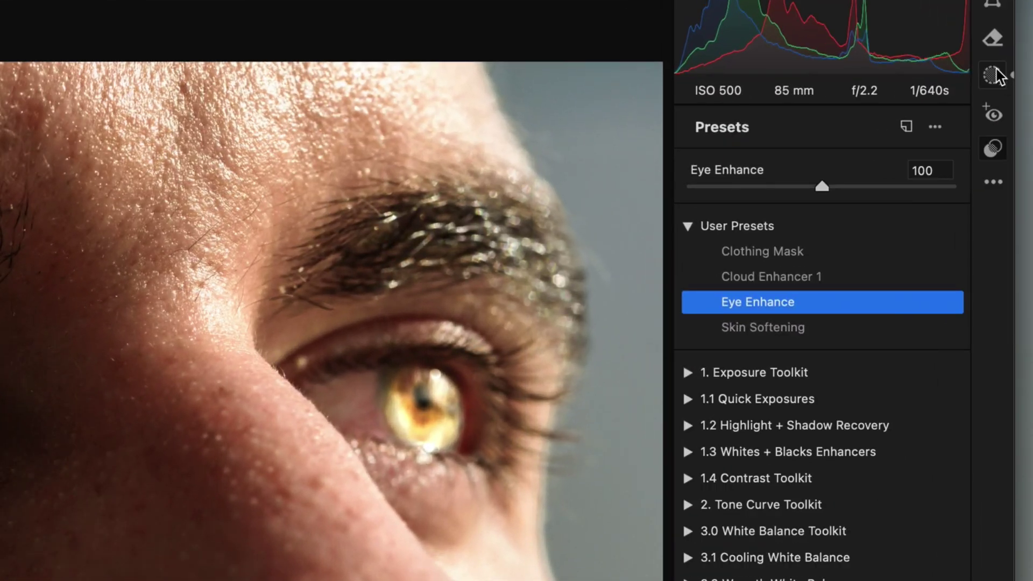
pyautogui.click(701, 119)
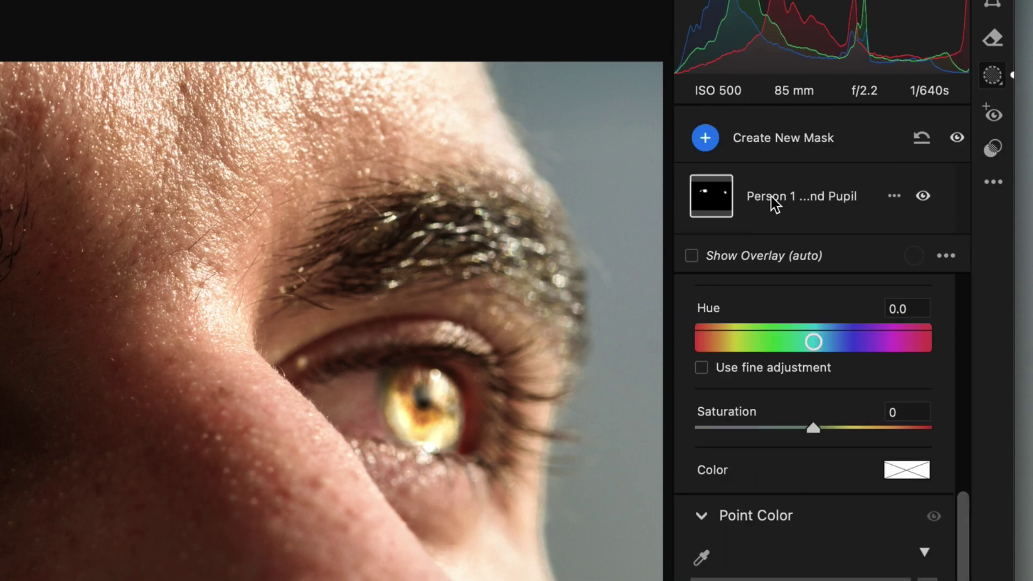
# Toggle the Iris and Pupil mask off and on to compare, then commit the eye enhancement.
pyautogui.click(922, 195)
pyautogui.click(922, 196)
pyautogui.click(922, 196)
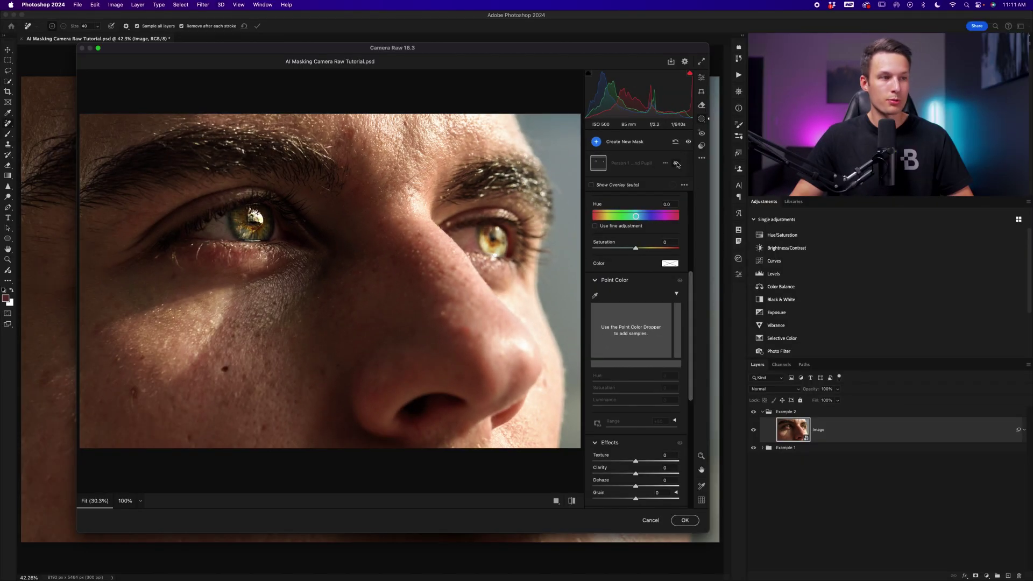
pyautogui.click(676, 163)
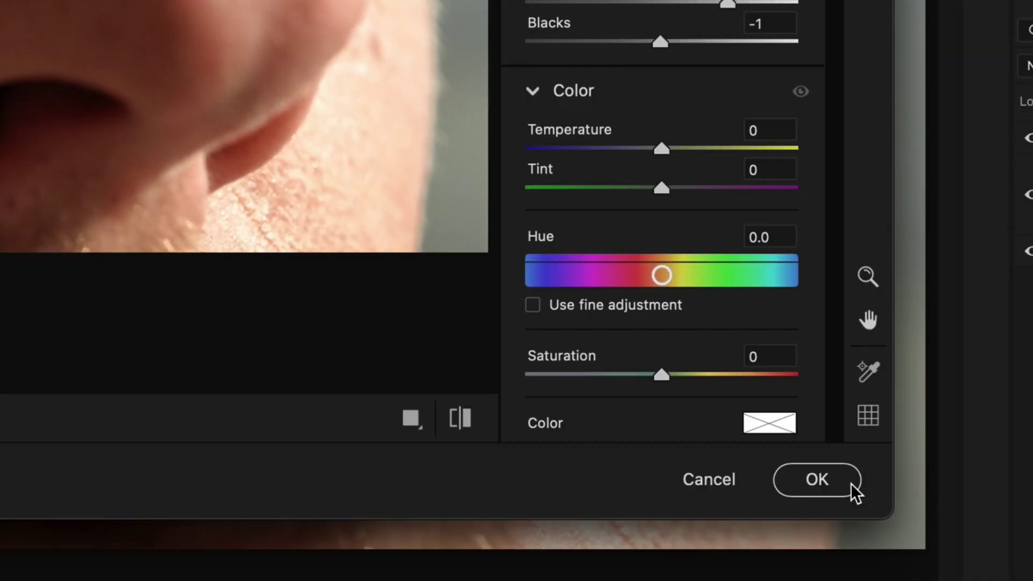
pyautogui.click(852, 484)
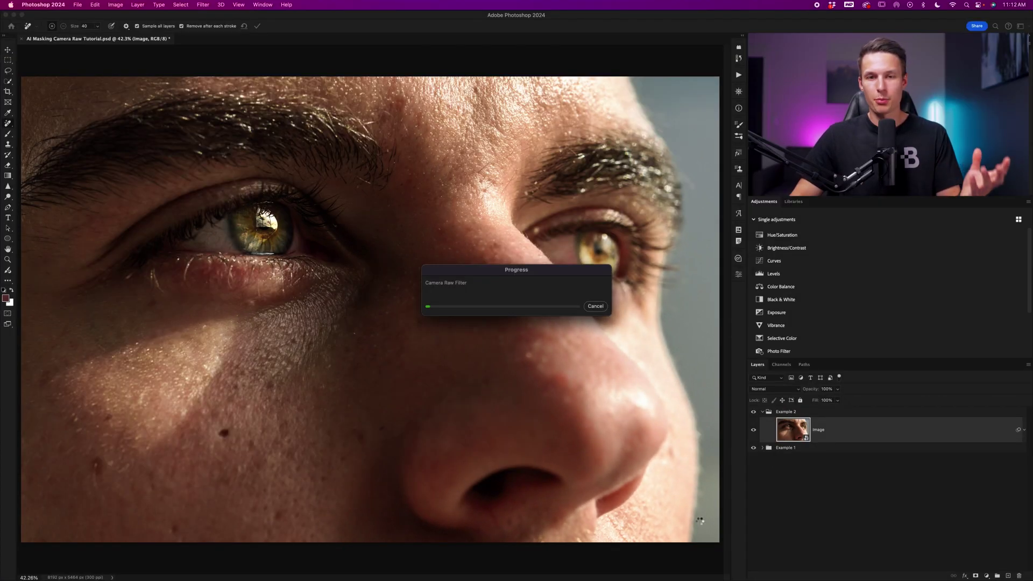